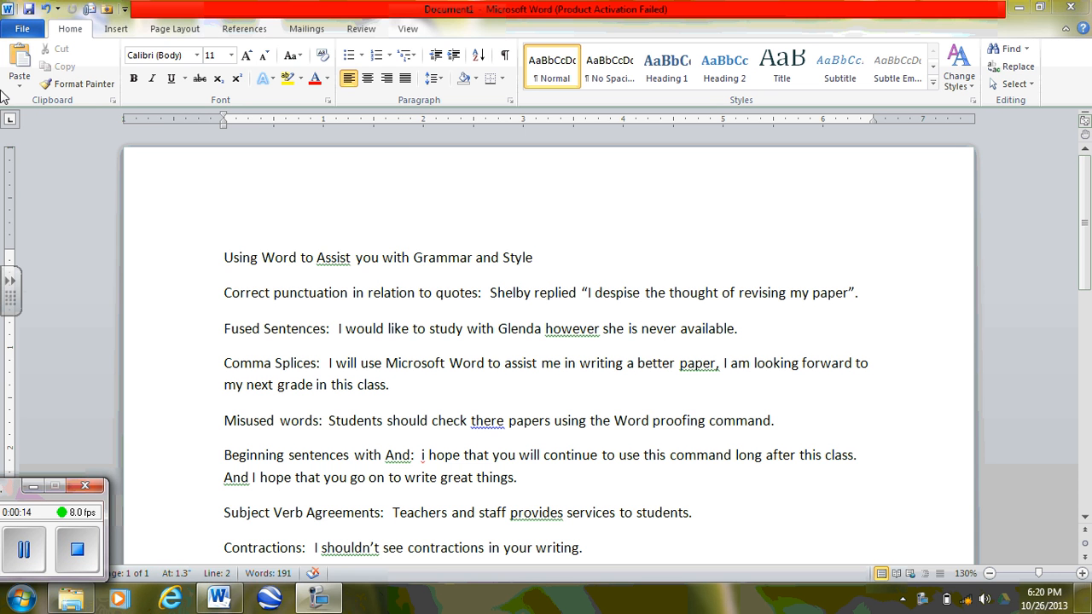
Open the grammar settings from the proofing options, keeping Grammar & Style as the writing style.
{"action": "left_click", "coordinate": [22, 31]}
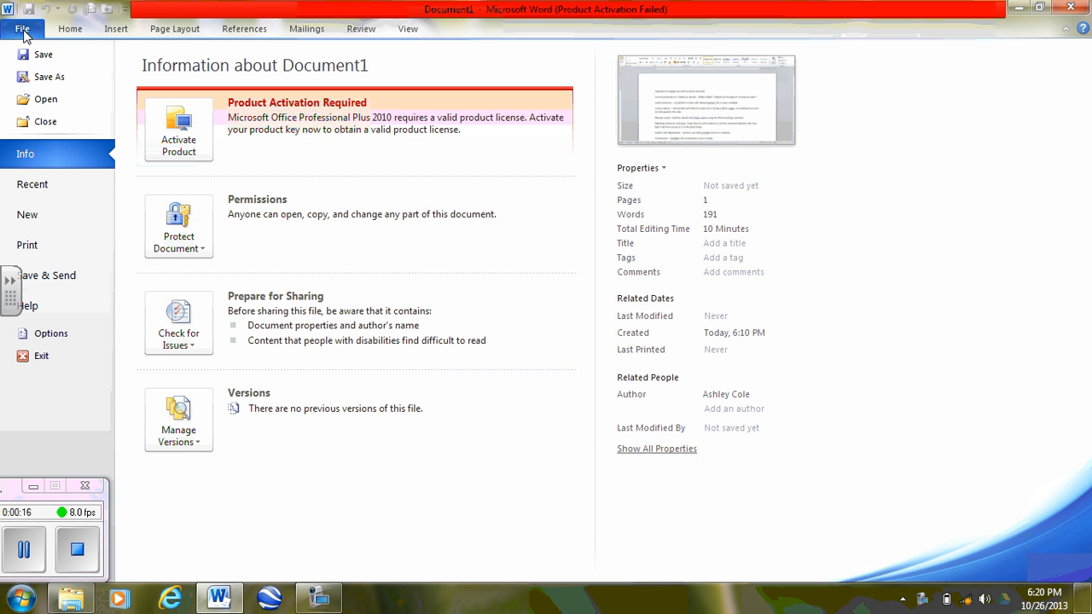
{"action": "left_click", "coordinate": [53, 334]}
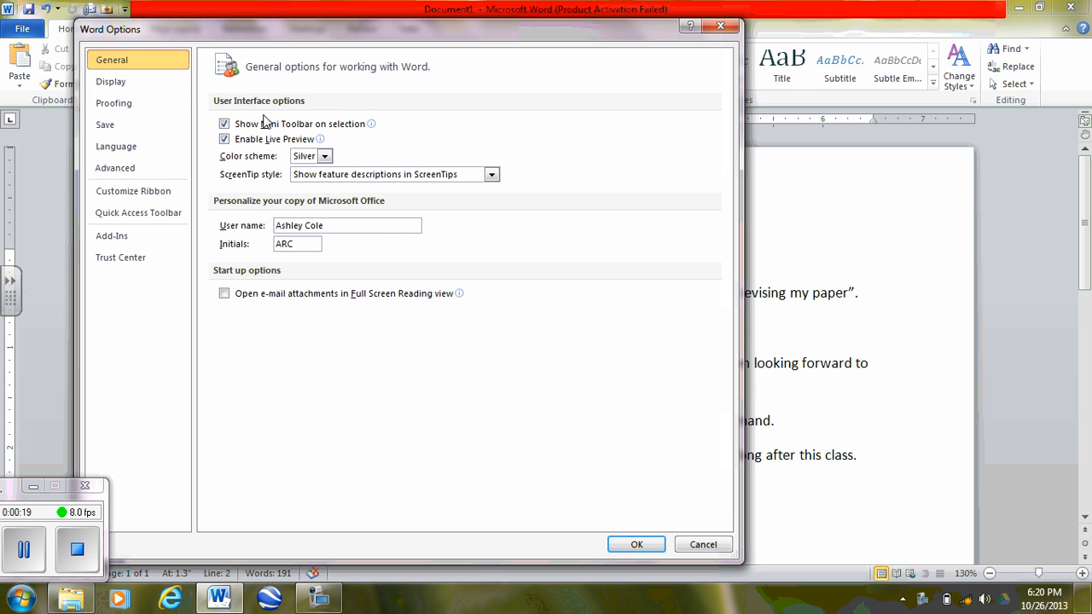
{"action": "left_click", "coordinate": [177, 103]}
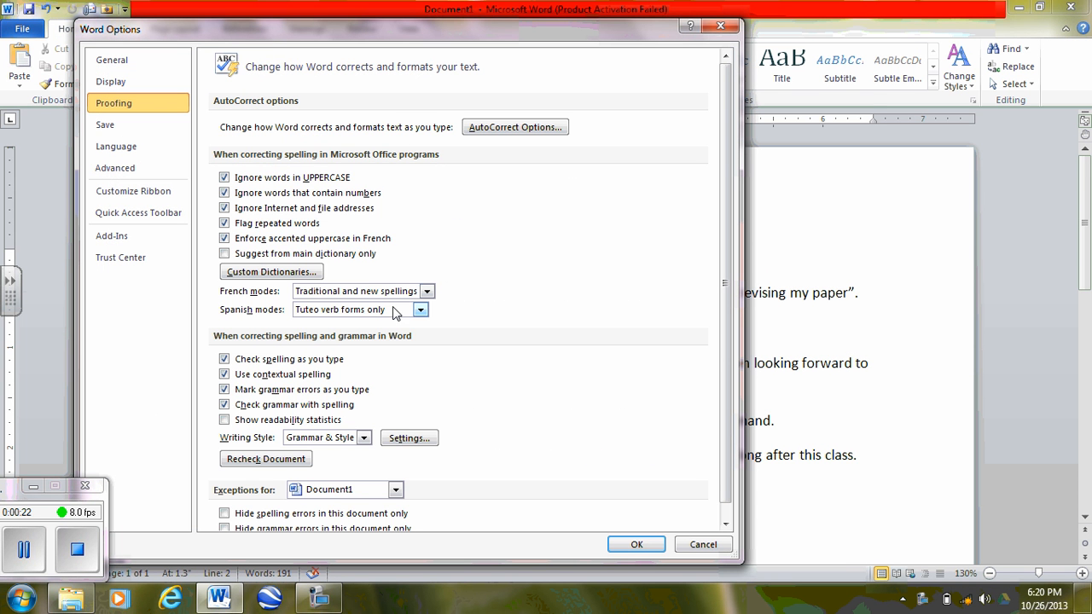
{"action": "left_click", "coordinate": [364, 438]}
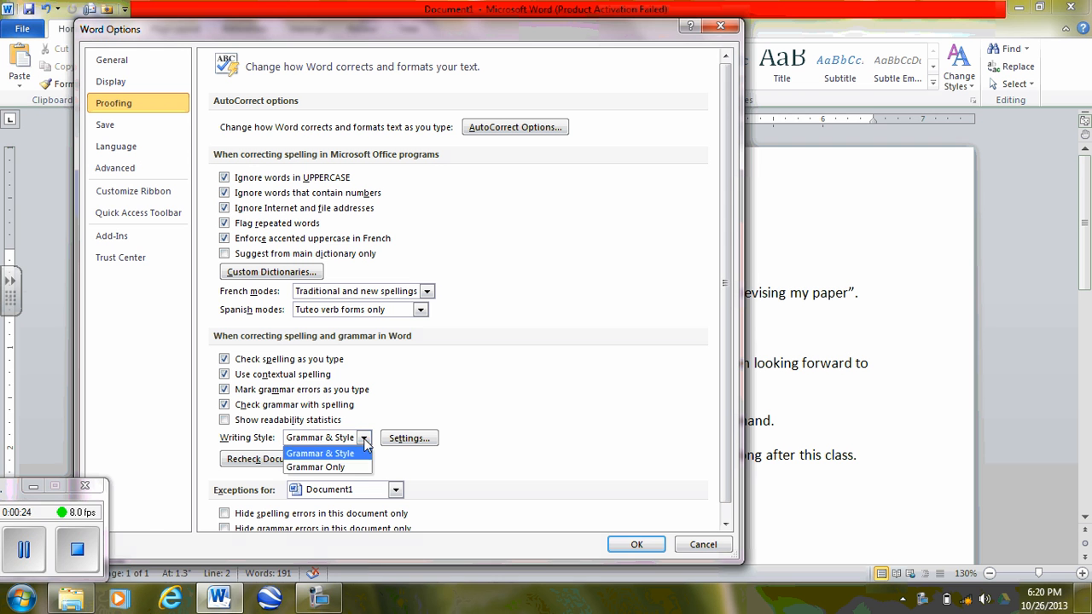
{"action": "left_click", "coordinate": [364, 438]}
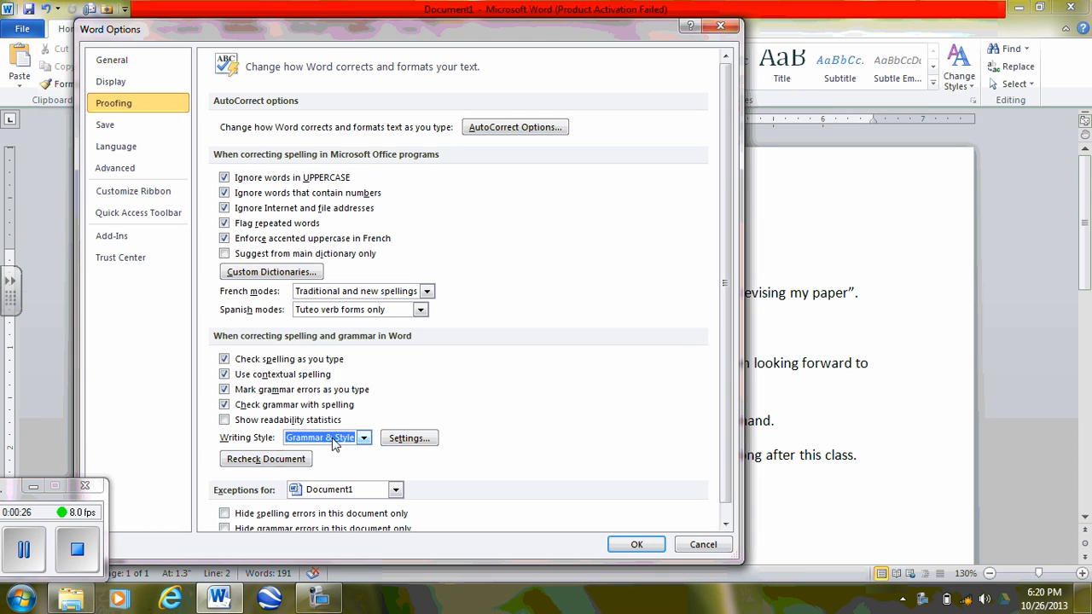
{"action": "left_click", "coordinate": [401, 439]}
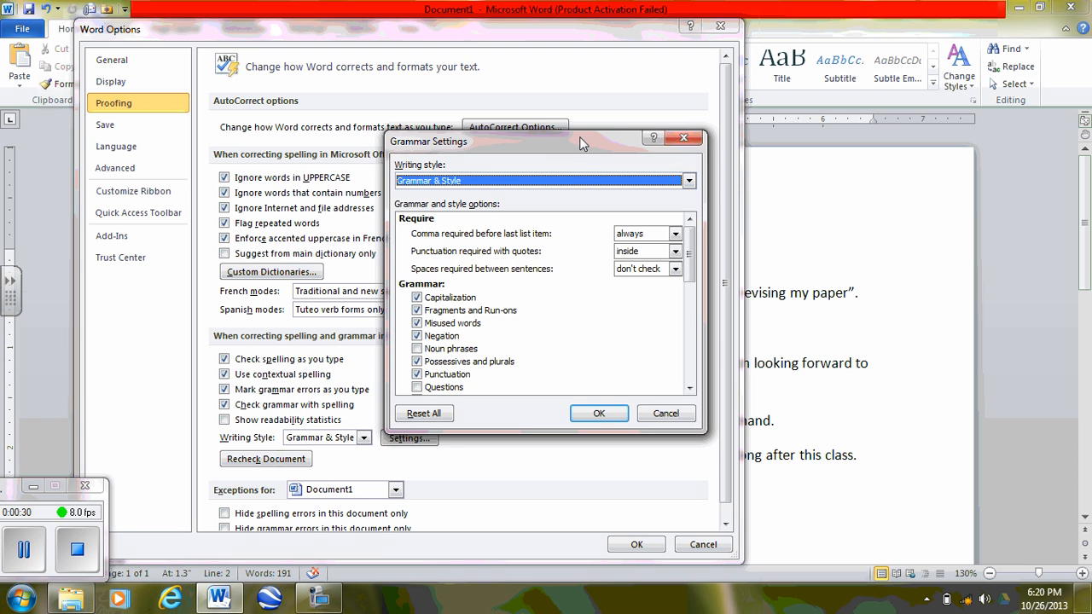
{"action": "left_click_drag", "start_coordinate": [580, 137], "coordinate": [531, 66]}
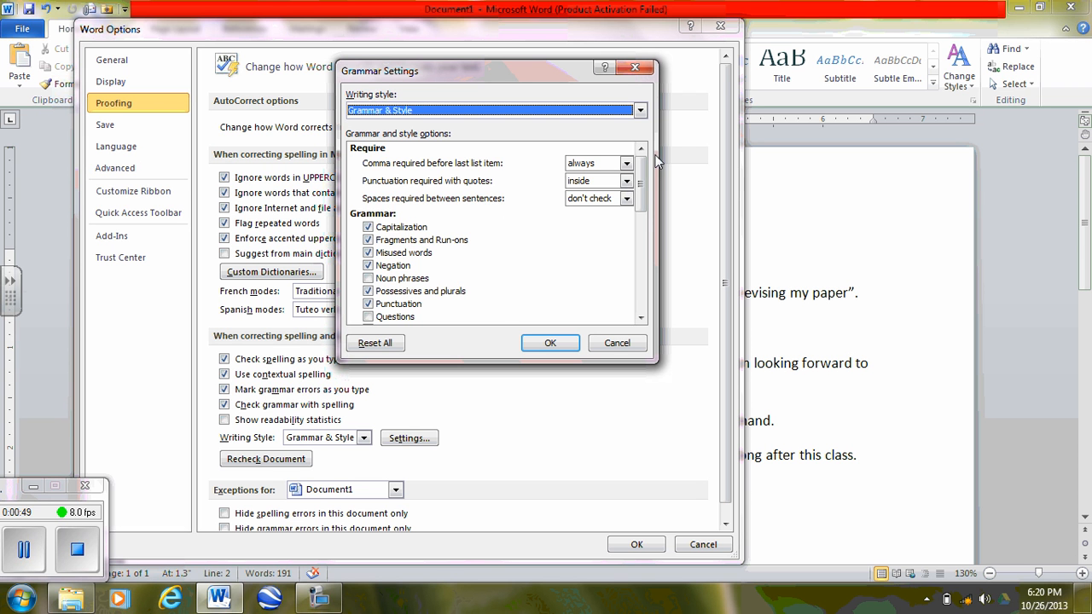
Turn off the Verb phrases grammar check and confirm the grammar settings and proofing options.
{"action": "left_click_drag", "start_coordinate": [643, 176], "coordinate": [644, 199]}
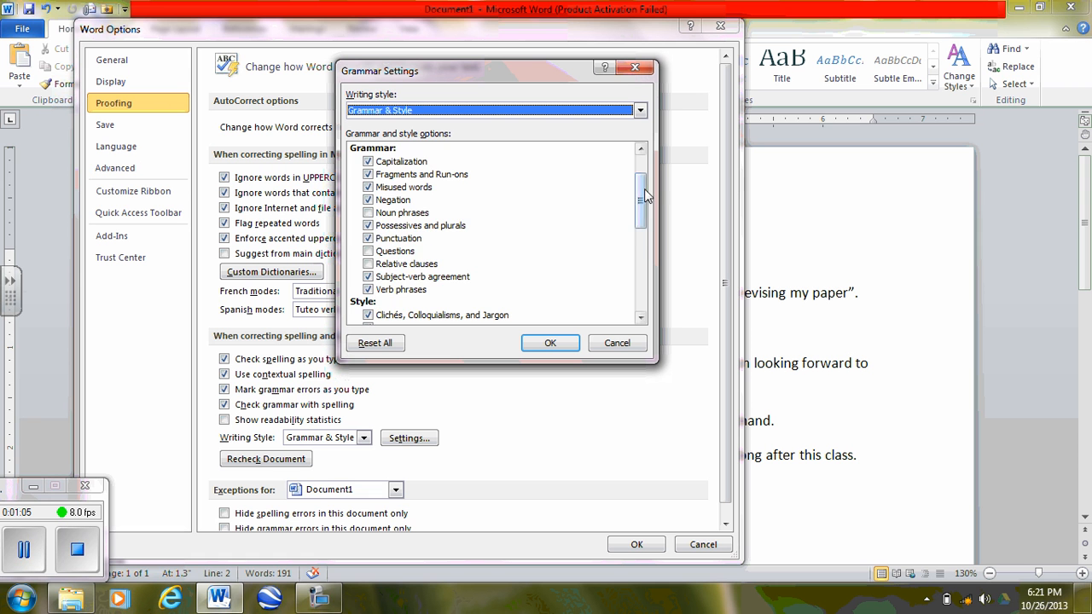
{"action": "left_click_drag", "start_coordinate": [641, 198], "coordinate": [644, 226]}
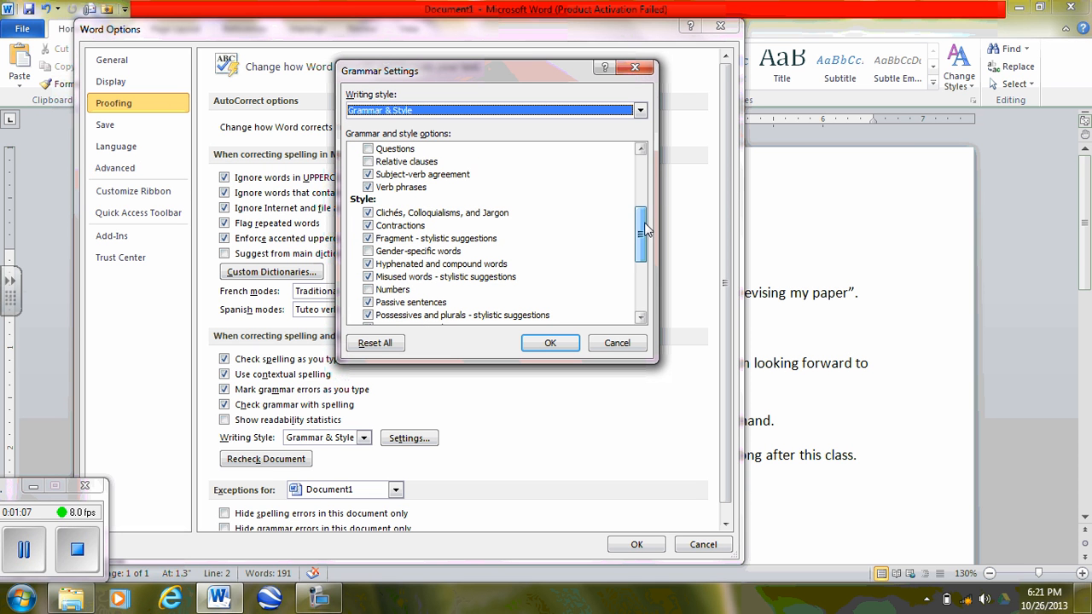
{"action": "left_click", "coordinate": [368, 187]}
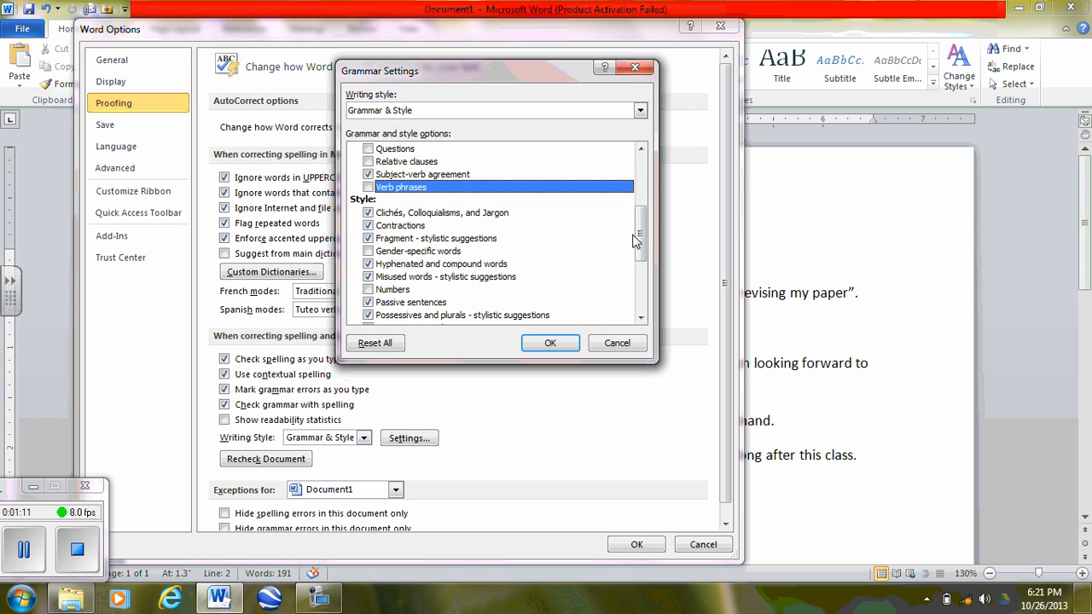
{"action": "left_click_drag", "start_coordinate": [641, 246], "coordinate": [639, 254]}
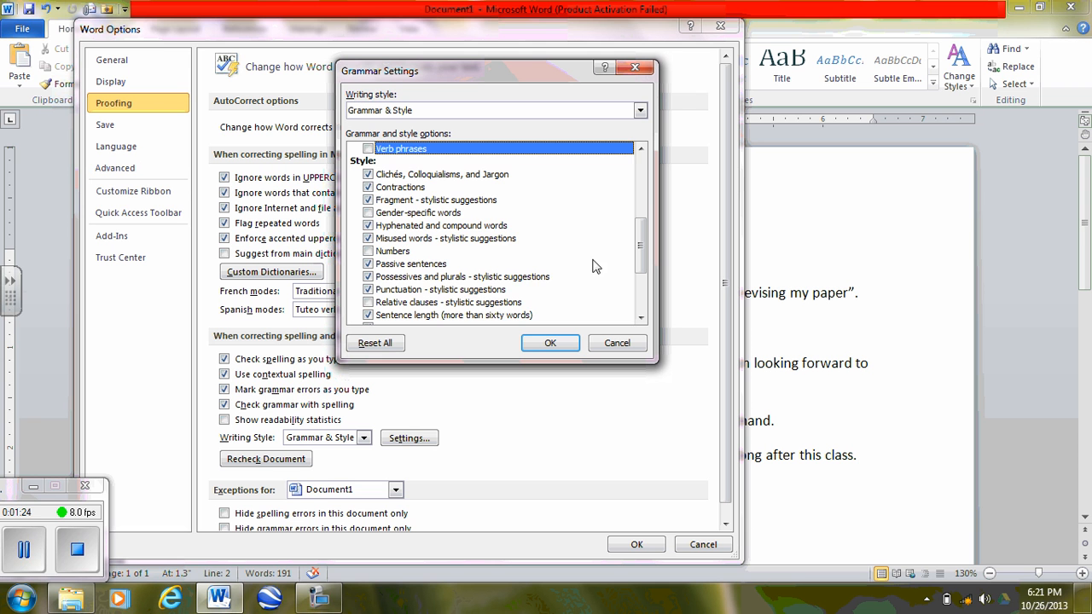
{"action": "left_click_drag", "start_coordinate": [641, 267], "coordinate": [641, 284]}
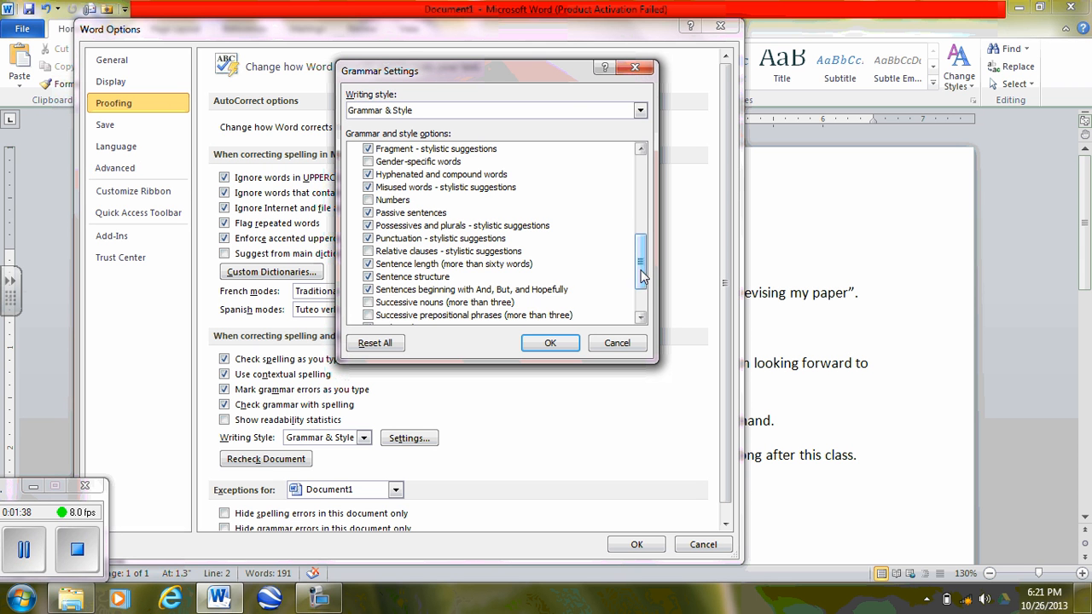
{"action": "scroll", "coordinate": [642, 286], "scroll_direction": "down", "scroll_amount": 2}
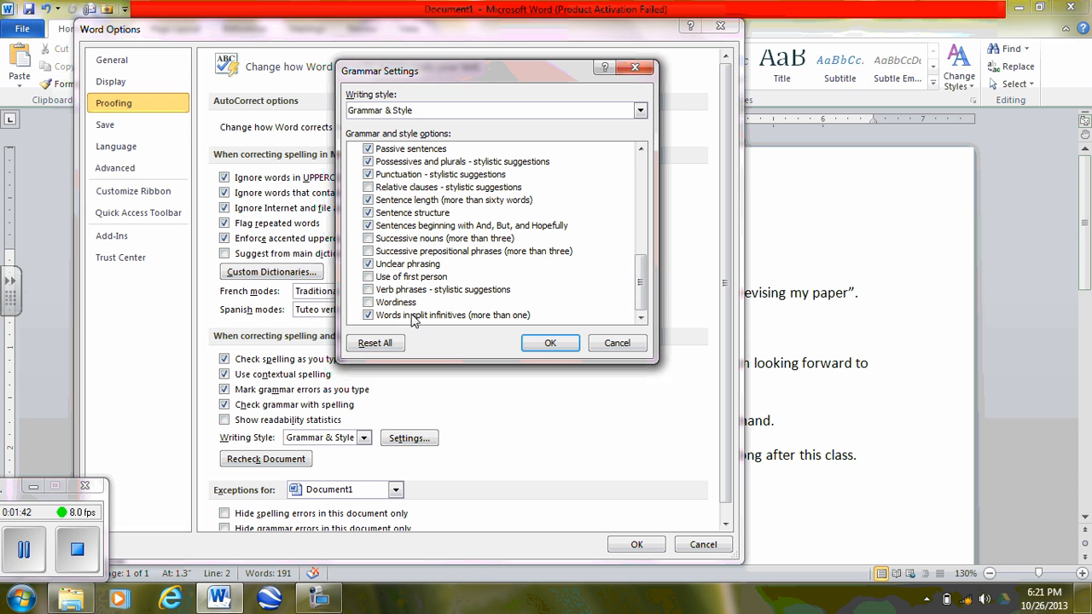
{"action": "left_click", "coordinate": [546, 344]}
{"action": "left_click", "coordinate": [633, 544]}
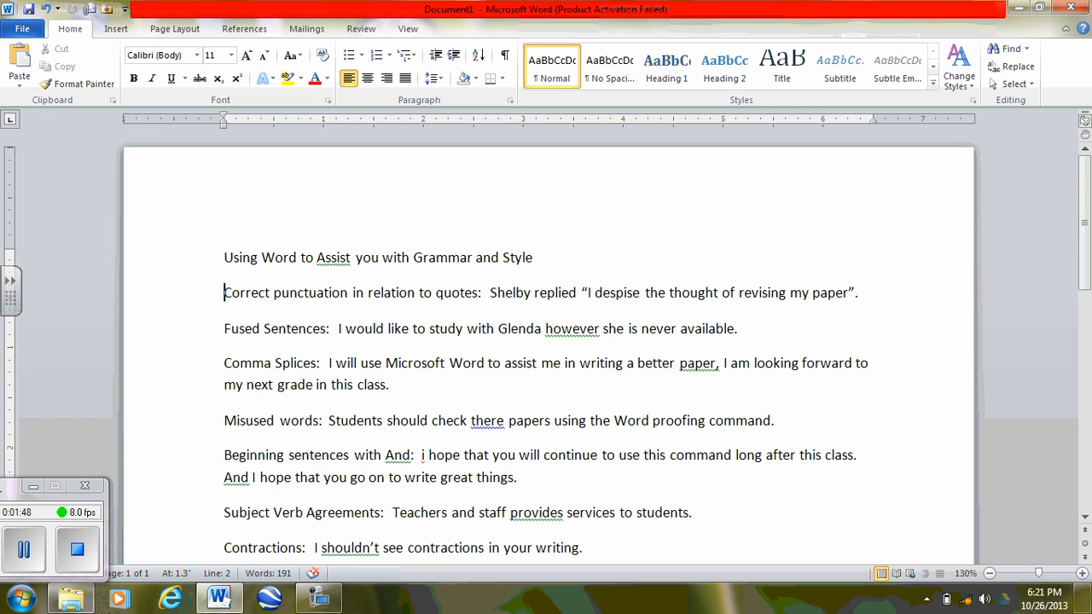
Replace the flagged "Assist" in the title line with the suggested "assist".
{"action": "left_click", "coordinate": [316, 576]}
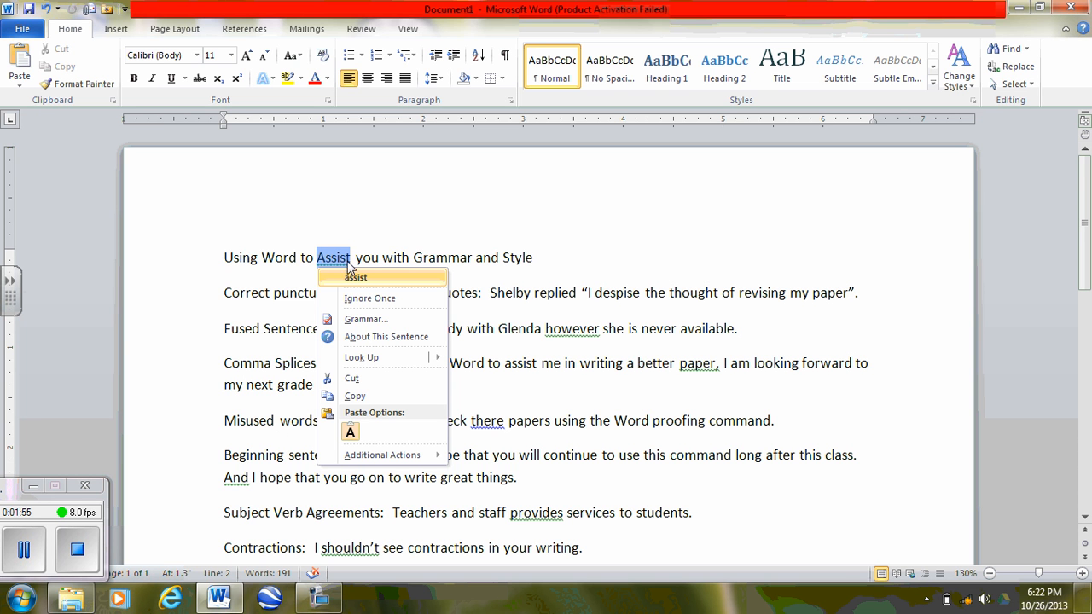
{"action": "key", "text": "Escape"}
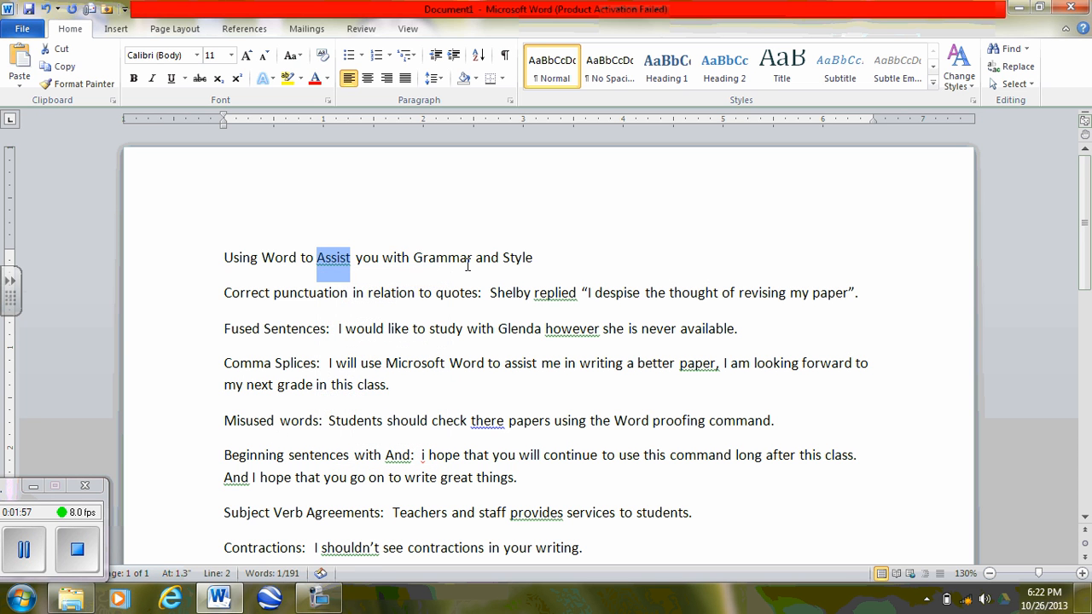
{"action": "left_click_drag", "start_coordinate": [1090, 217], "coordinate": [1091, 231]}
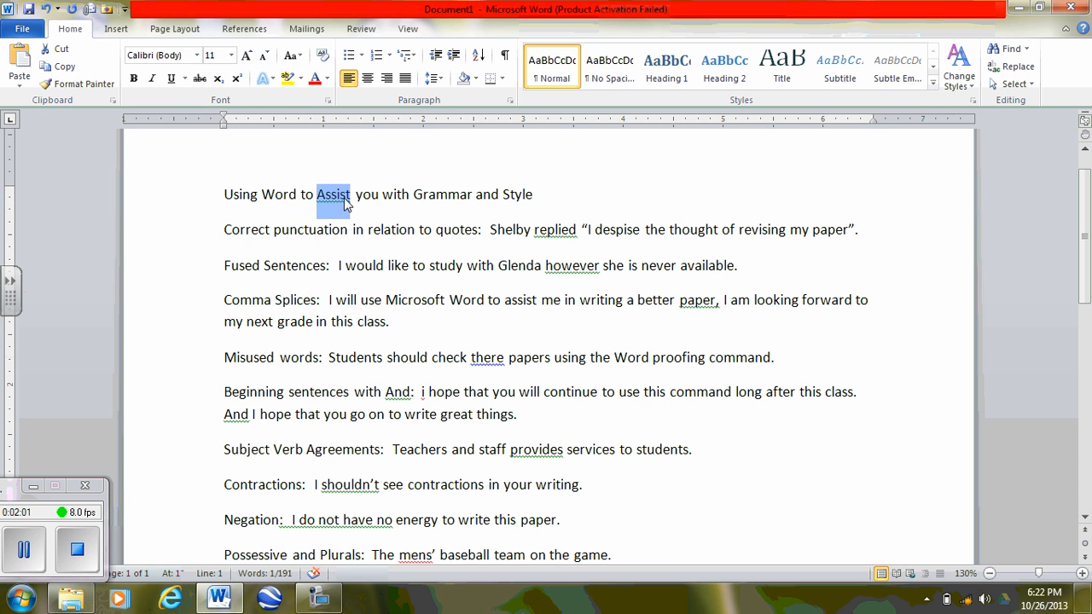
{"action": "left_click", "coordinate": [405, 207]}
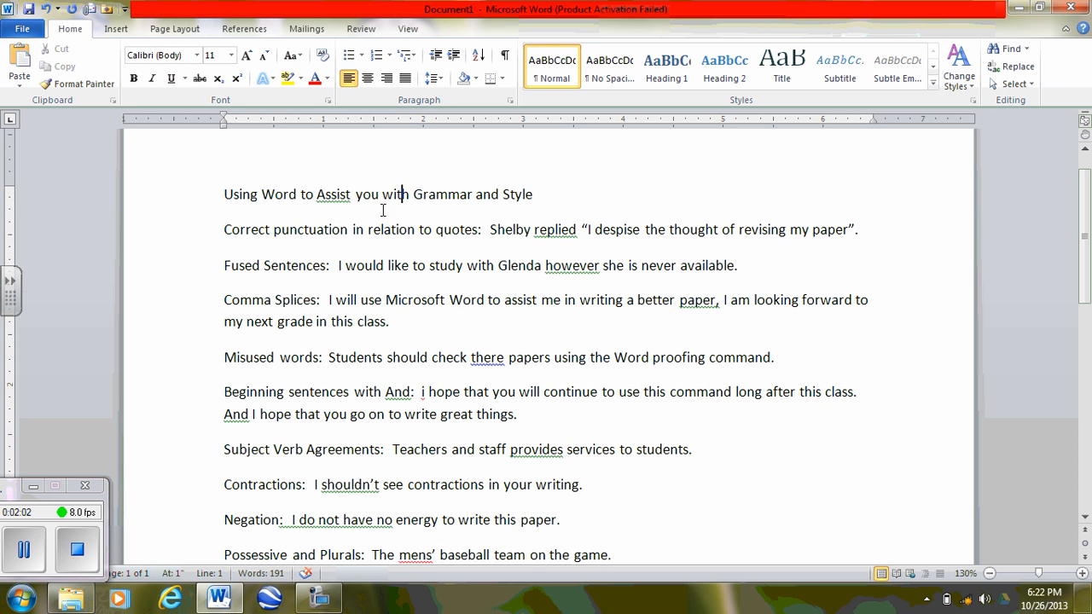
{"action": "right_click", "coordinate": [328, 194]}
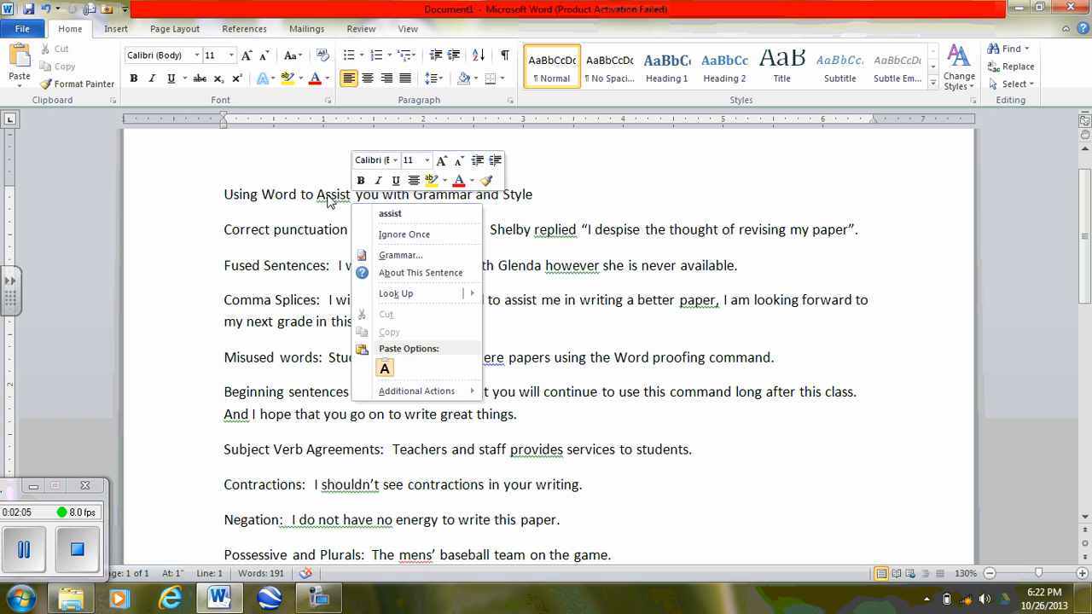
{"action": "left_click", "coordinate": [378, 213]}
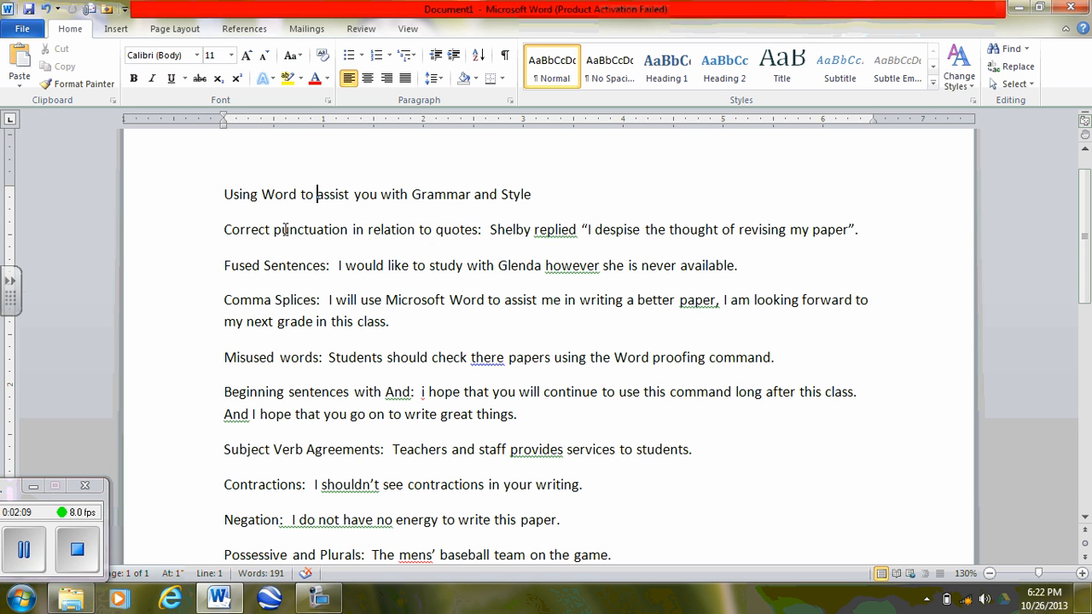
In the quotes example, accept the suggested comma after "replied" and the suggested period inside the closing quotation mark.
{"action": "right_click", "coordinate": [551, 229]}
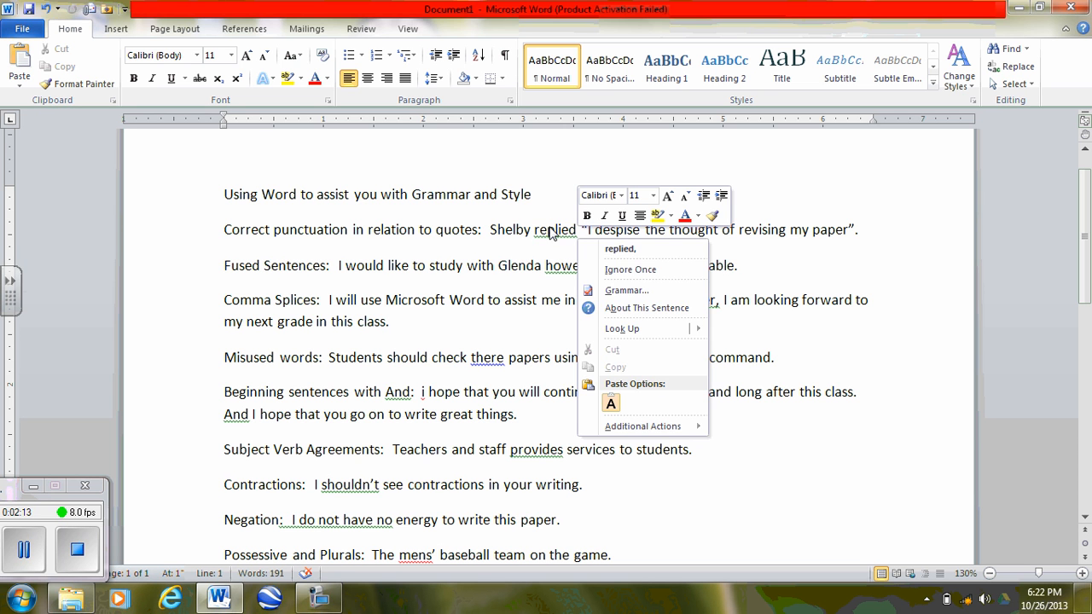
{"action": "left_click", "coordinate": [621, 248]}
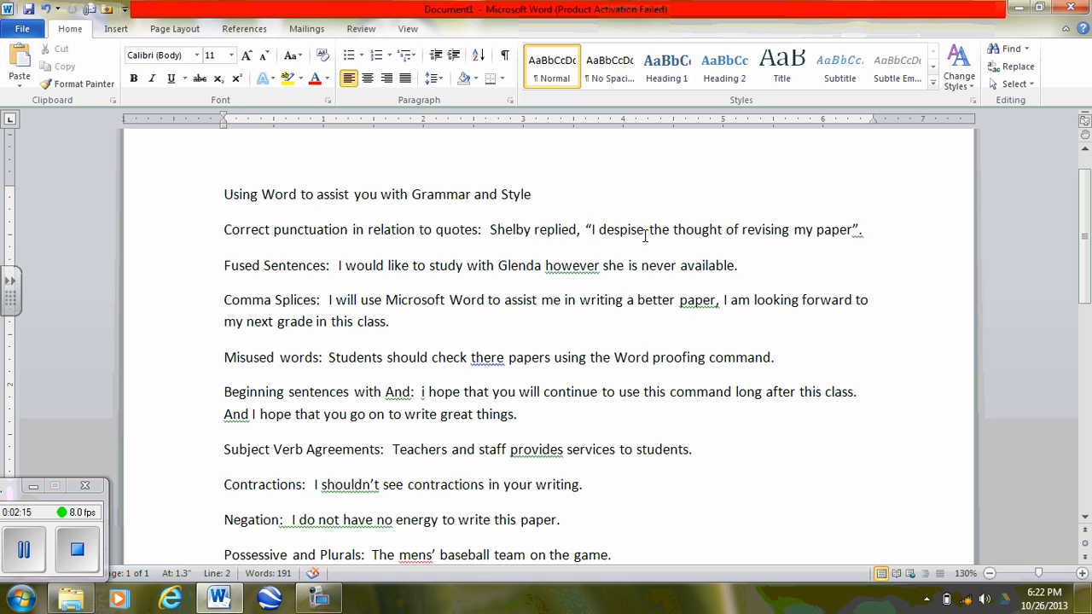
{"action": "right_click", "coordinate": [860, 231]}
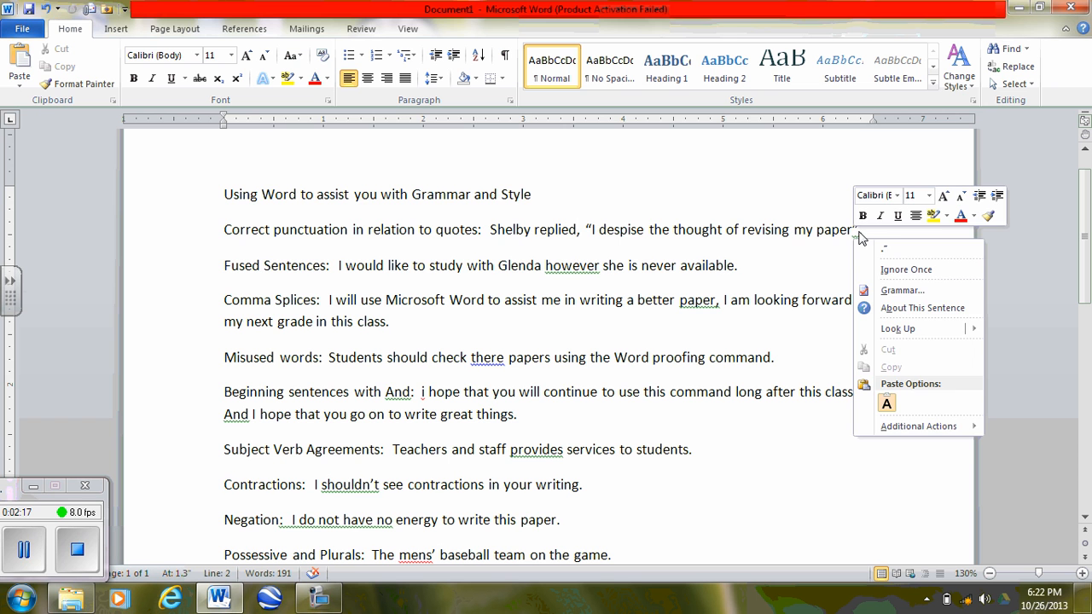
{"action": "left_click", "coordinate": [884, 248]}
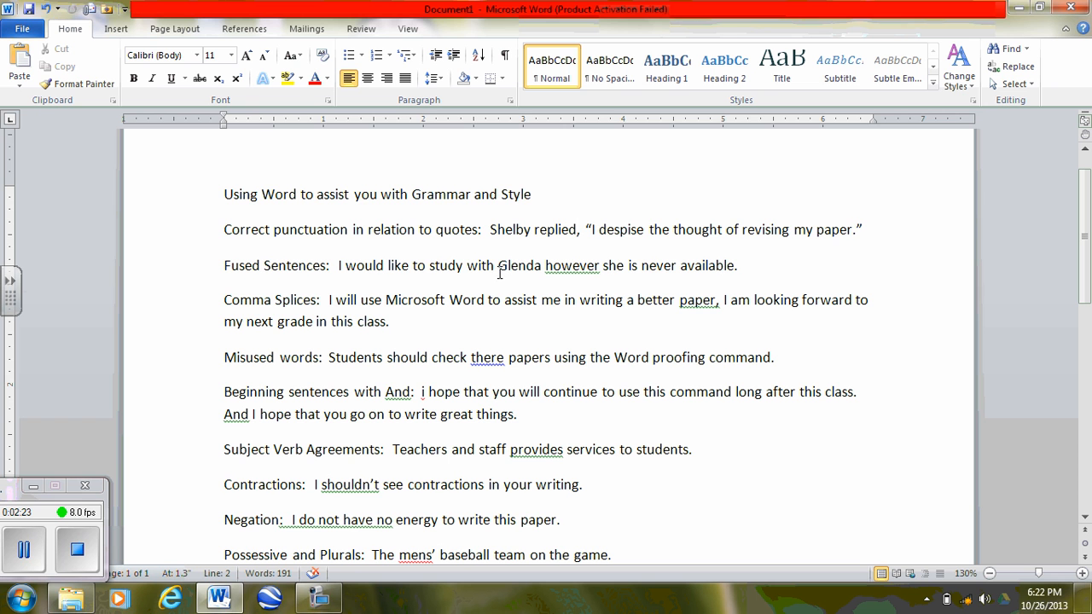
{"action": "key", "text": "BackSpace"}
Accept the suggested comma after "however" in the fused sentence and check the sentence's remaining grammar flag.
{"action": "right_click", "coordinate": [567, 267]}
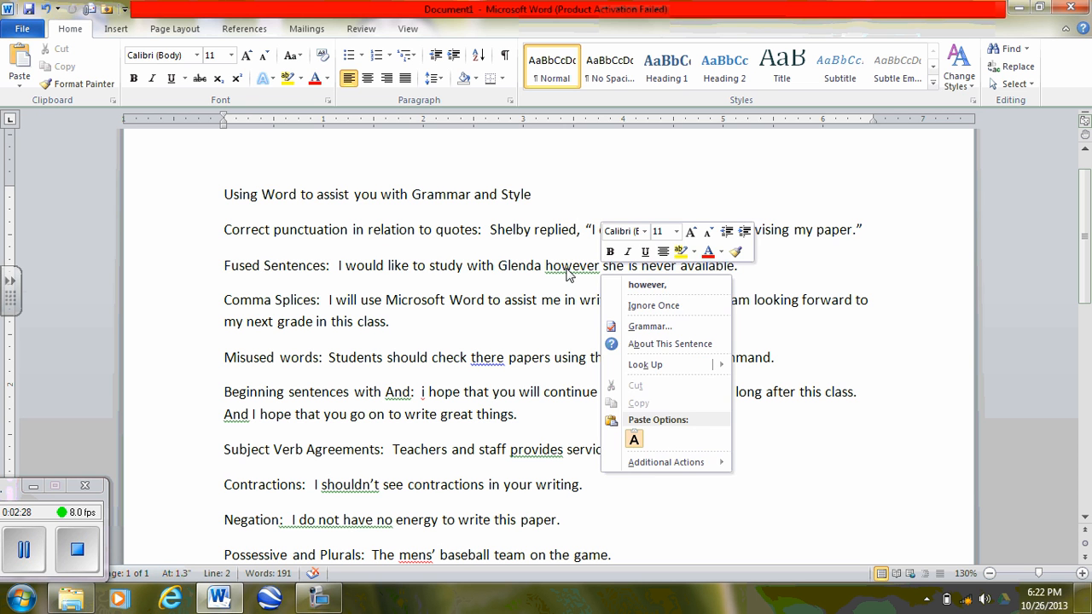
{"action": "left_click", "coordinate": [621, 287]}
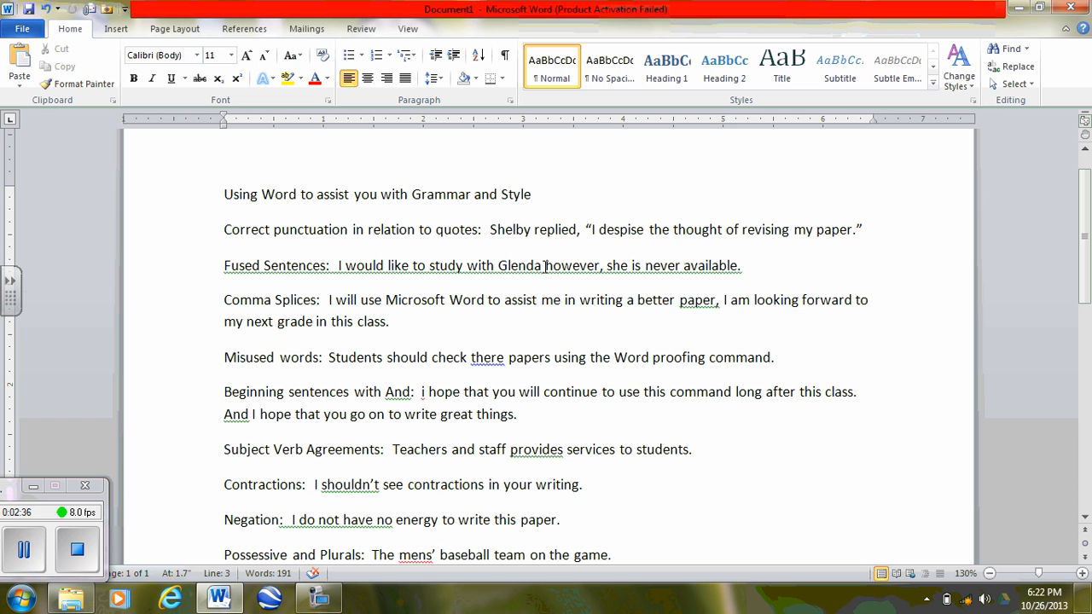
{"action": "right_click", "coordinate": [545, 267]}
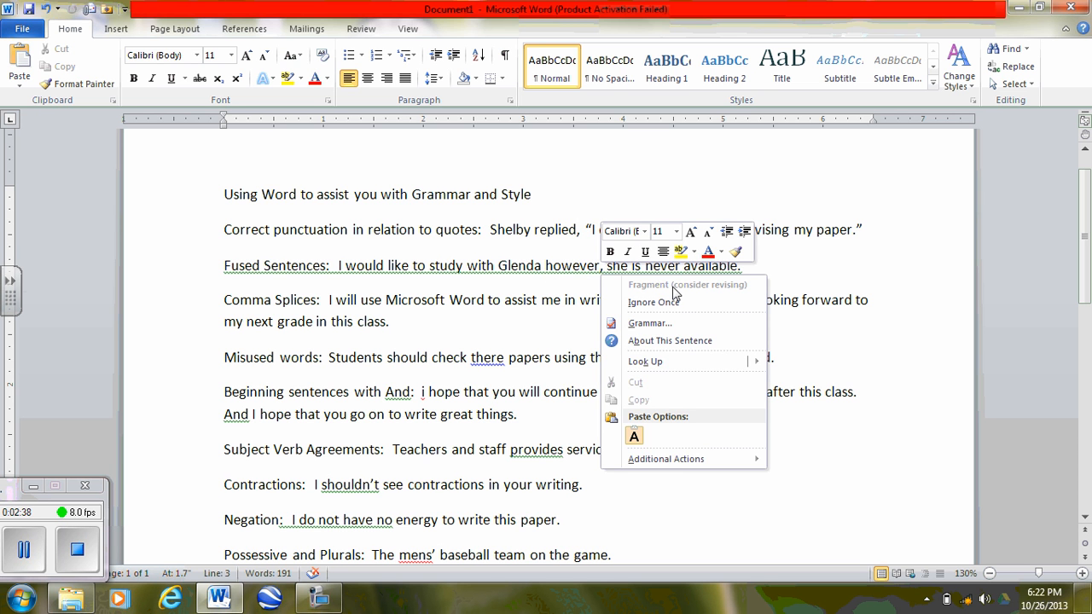
{"action": "key", "text": "Escape"}
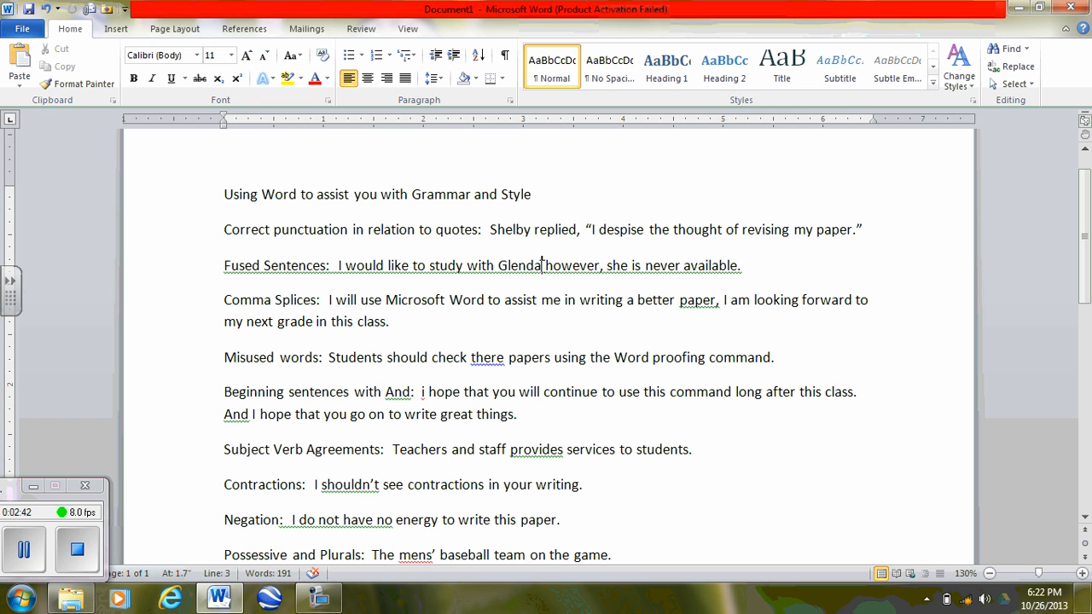
Insert a period before "however" and put the example sentence in its own paragraph below the "Fused Sentences:" label.
{"action": "key", "text": "BackSpace"}
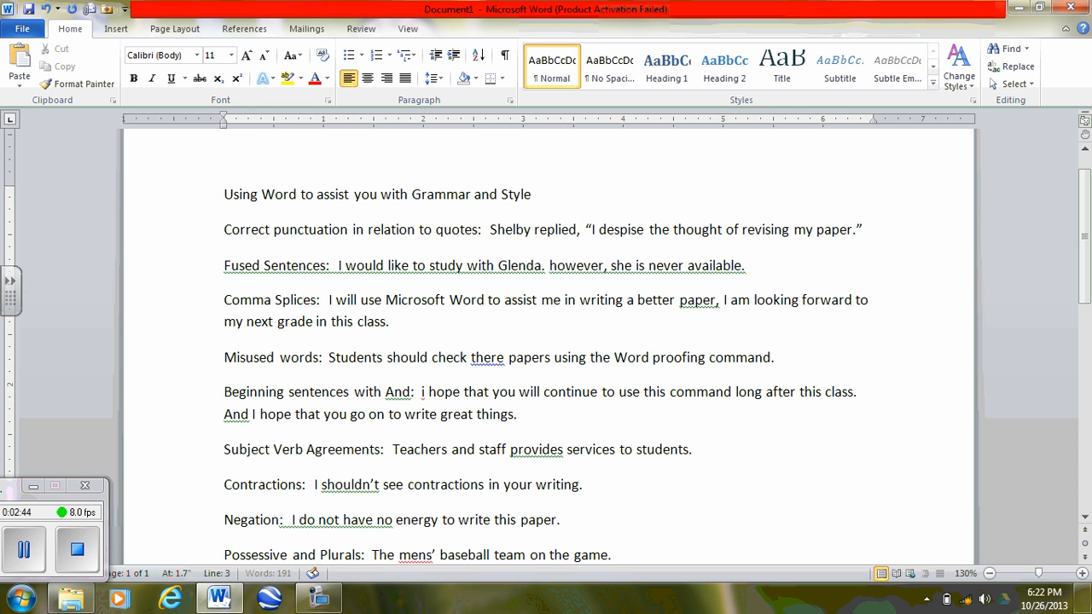
{"action": "type", "text": "."}
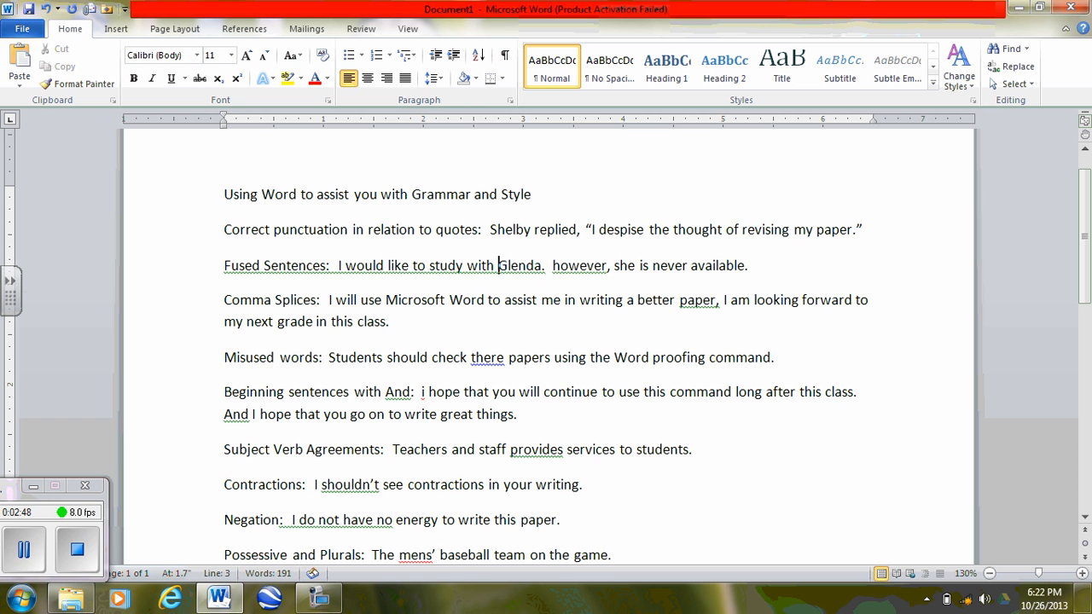
{"action": "left_click", "coordinate": [336, 266]}
{"action": "key", "text": "Return"}
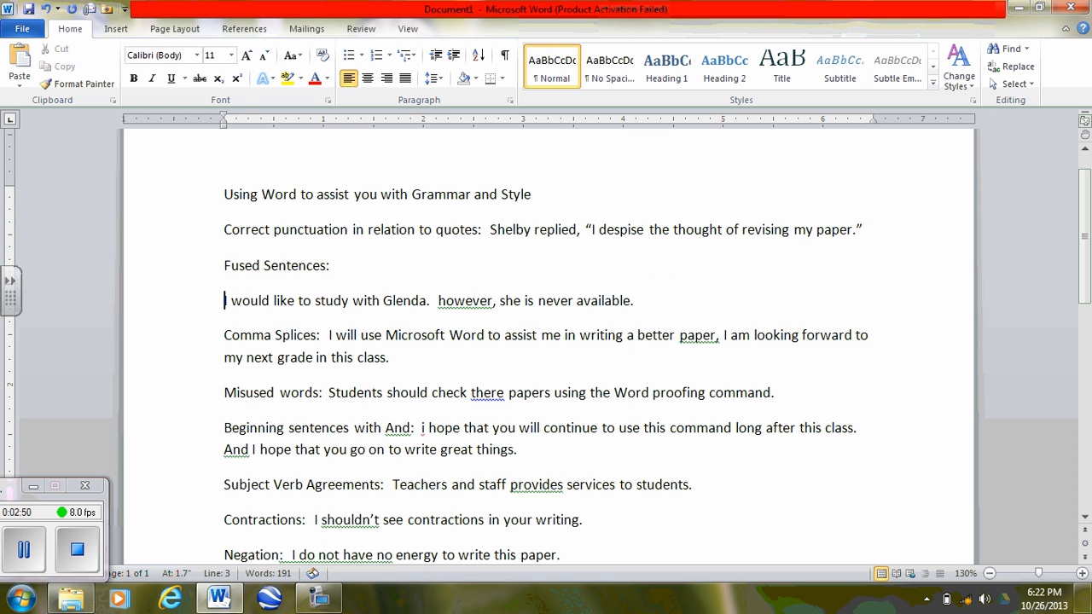
Capitalize "However" in the fused sentence example and remove the extra space before it.
{"action": "left_click", "coordinate": [436, 300]}
{"action": "key", "text": "Right"}
{"action": "key", "text": "BackSpace"}
{"action": "type", "text": "H"}
{"action": "key", "text": "Left"}
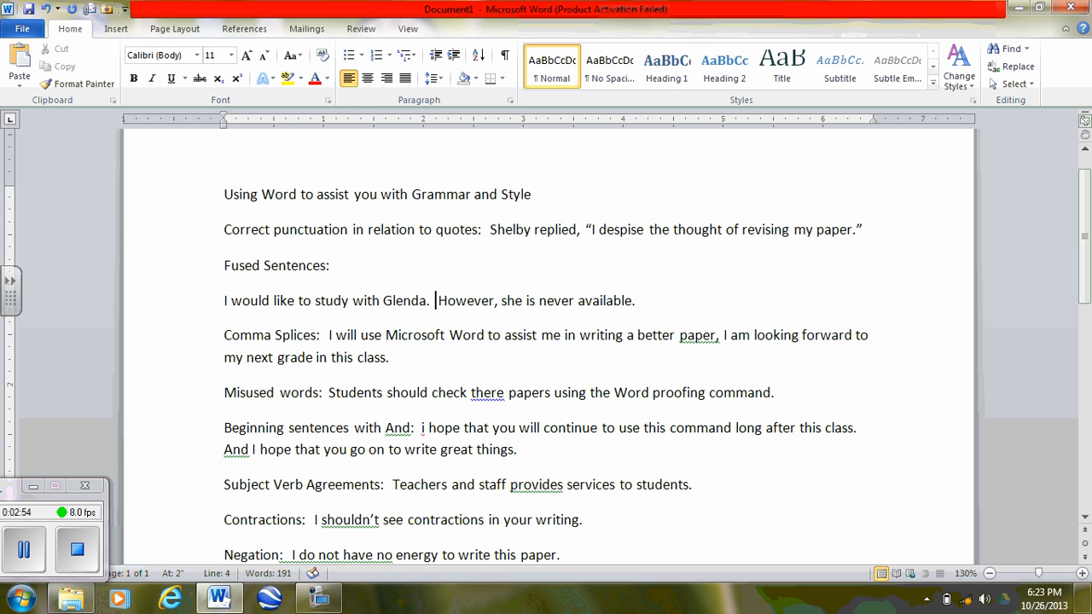
{"action": "key", "text": "BackSpace"}
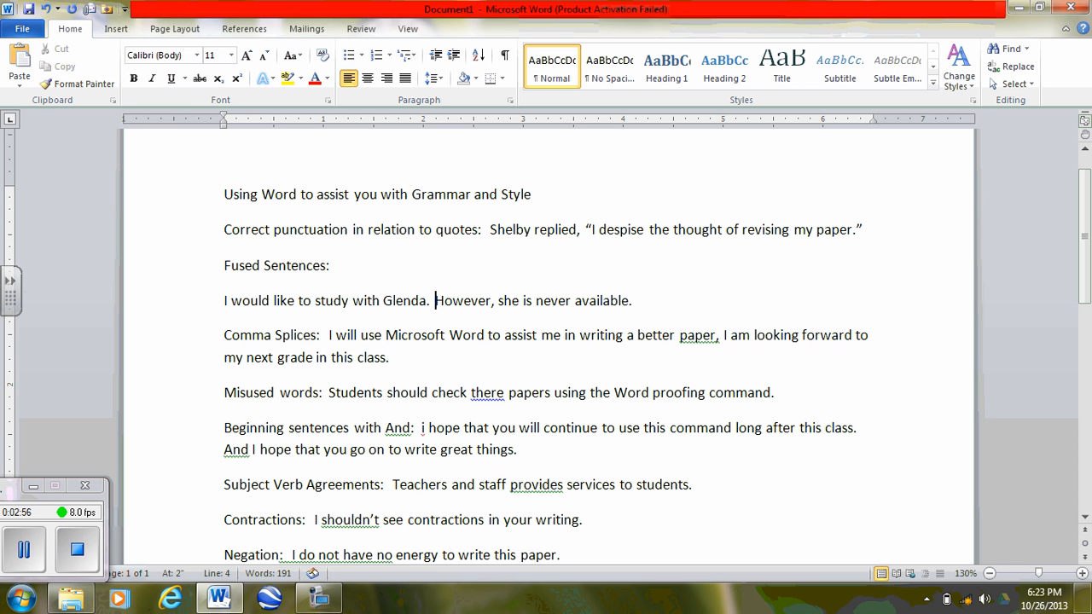
{"action": "key", "text": "Left"}
{"action": "key", "text": "Left"}
{"action": "key", "text": "Left"}
{"action": "key", "text": "Left"}
{"action": "key", "text": "Left"}
{"action": "key", "text": "Left"}
{"action": "key", "text": "Left"}
{"action": "key", "text": "Left"}
{"action": "key", "text": "Left"}
{"action": "key", "text": "Left"}
{"action": "key", "text": "Left"}
{"action": "key", "text": "Left"}
{"action": "key", "text": "Left"}
{"action": "key", "text": "Left"}
{"action": "key", "text": "Left"}
{"action": "key", "text": "Left"}
{"action": "key", "text": "Left"}
{"action": "key", "text": "Left"}
{"action": "key", "text": "Left"}
{"action": "key", "text": "Right"}
{"action": "key", "text": "Right"}
{"action": "key", "text": "Right"}
{"action": "key", "text": "Right"}
{"action": "key", "text": "Right"}
{"action": "key", "text": "Right"}
{"action": "key", "text": "Right"}
{"action": "key", "text": "Right"}
{"action": "key", "text": "Right"}
{"action": "key", "text": "Right"}
{"action": "key", "text": "Right"}
{"action": "key", "text": "Right"}
{"action": "key", "text": "Right"}
{"action": "key", "text": "Right"}
{"action": "key", "text": "Right"}
{"action": "key", "text": "Right"}
{"action": "key", "text": "Right"}
{"action": "key", "text": "Right"}
{"action": "key", "text": "Right"}
{"action": "key", "text": "Right"}
In the comma splices example, replace the flagged "paper," with the suggested "paper;".
{"action": "key", "text": "Down"}
{"action": "right_click", "coordinate": [707, 341]}
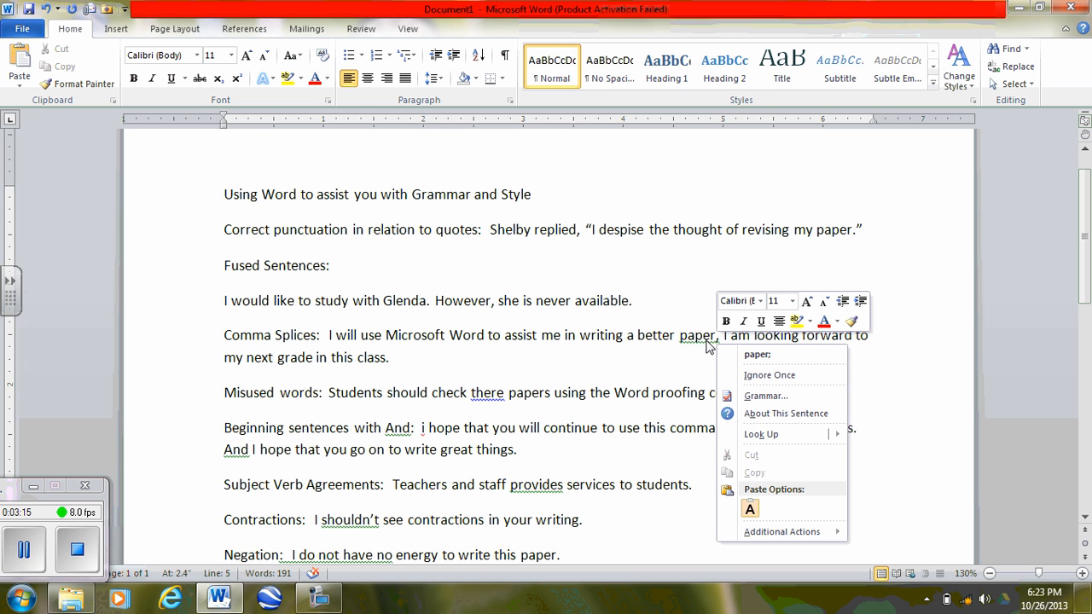
{"action": "left_click", "coordinate": [755, 355]}
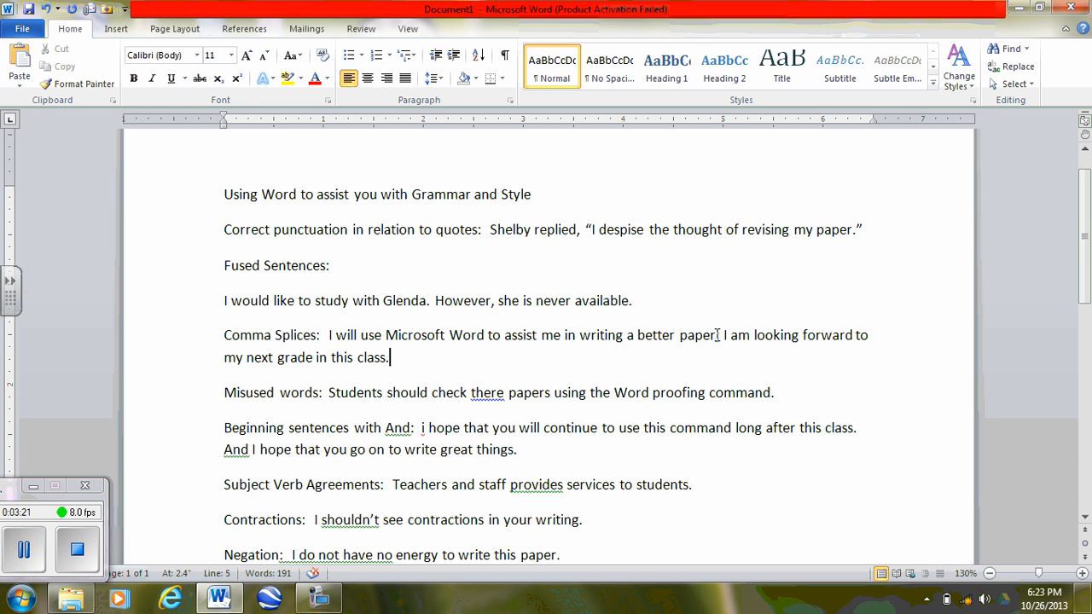
In the misused words example, replace the flagged "there" with the suggested "their".
{"action": "key", "text": "Down"}
{"action": "key", "text": "Down"}
{"action": "key", "text": "Down"}
{"action": "key", "text": "Down"}
{"action": "key", "text": "Down"}
{"action": "key", "text": "Down"}
{"action": "key", "text": "Down"}
{"action": "key", "text": "Down"}
{"action": "key", "text": "Down"}
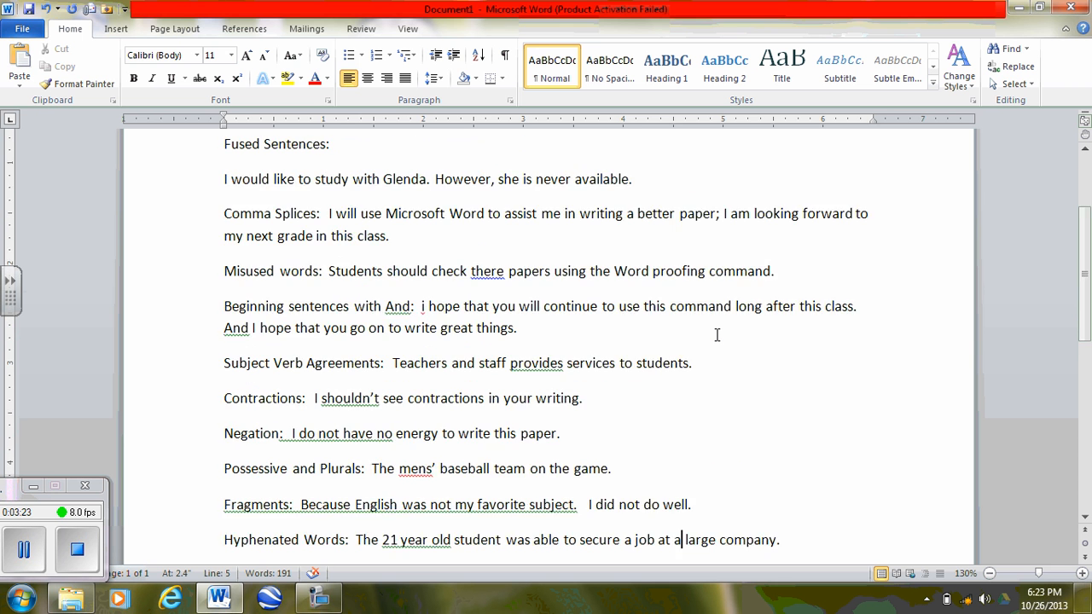
{"action": "key", "text": "Down"}
{"action": "key", "text": "Down"}
{"action": "key", "text": "Up"}
{"action": "key", "text": "Up"}
{"action": "key", "text": "Up"}
{"action": "key", "text": "Up"}
{"action": "key", "text": "Up"}
{"action": "key", "text": "Up"}
{"action": "key", "text": "Up"}
{"action": "key", "text": "Up"}
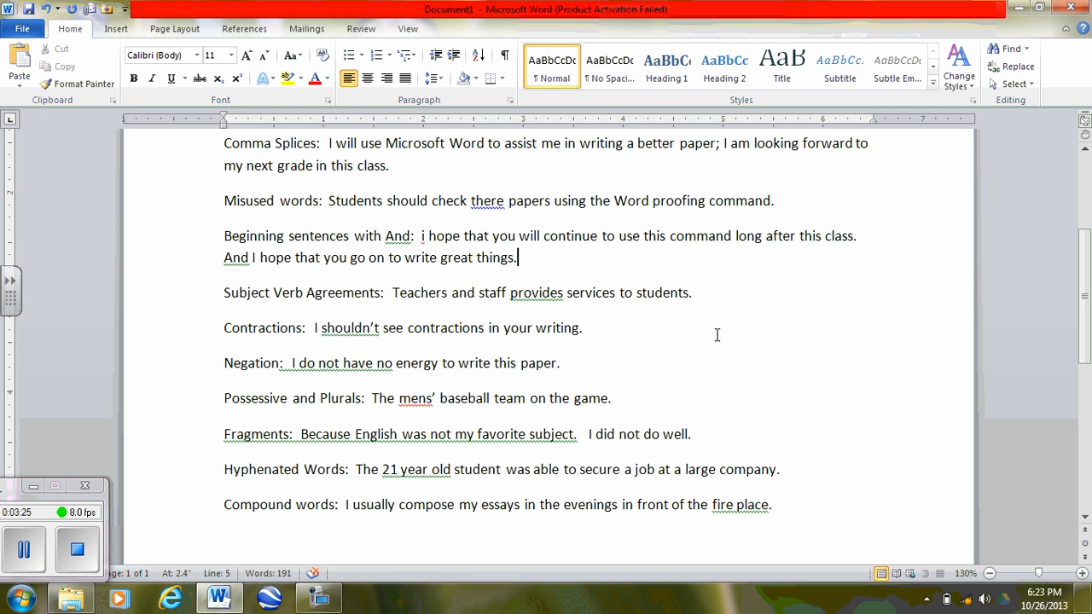
{"action": "key", "text": "Left"}
{"action": "key", "text": "Left"}
{"action": "key", "text": "Left"}
{"action": "key", "text": "Left"}
{"action": "key", "text": "Left"}
{"action": "key", "text": "Left"}
{"action": "key", "text": "Left"}
{"action": "key", "text": "Left"}
{"action": "key", "text": "Left"}
{"action": "key", "text": "Left"}
{"action": "key", "text": "Left"}
{"action": "key", "text": "Left"}
{"action": "key", "text": "Left"}
{"action": "key", "text": "Left"}
{"action": "key", "text": "Left"}
{"action": "key", "text": "Left"}
{"action": "key", "text": "Left"}
{"action": "key", "text": "Left"}
{"action": "right_click", "coordinate": [487, 201]}
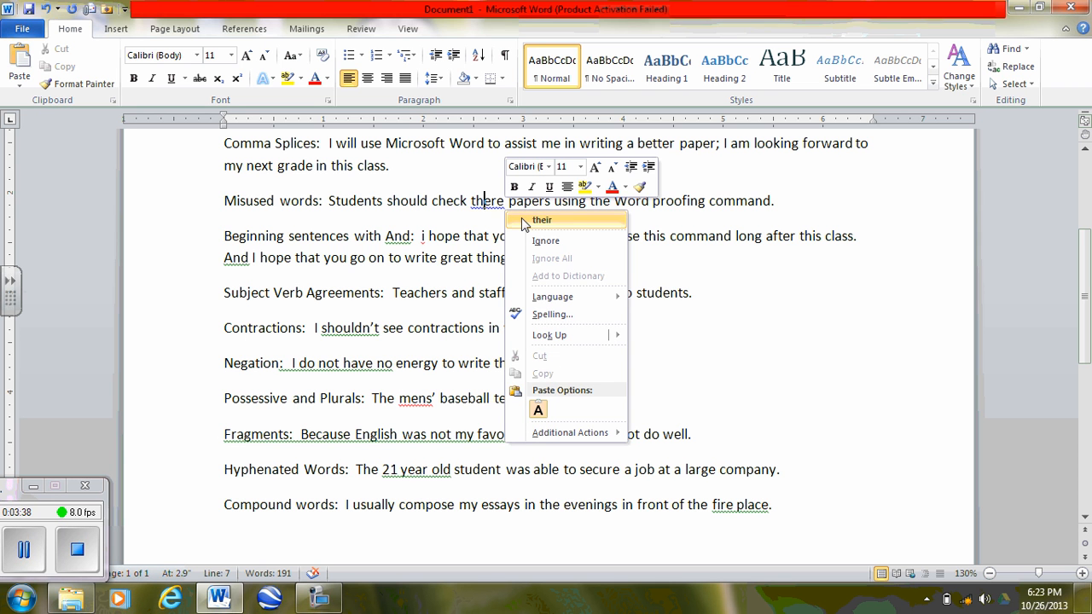
{"action": "left_click", "coordinate": [523, 219]}
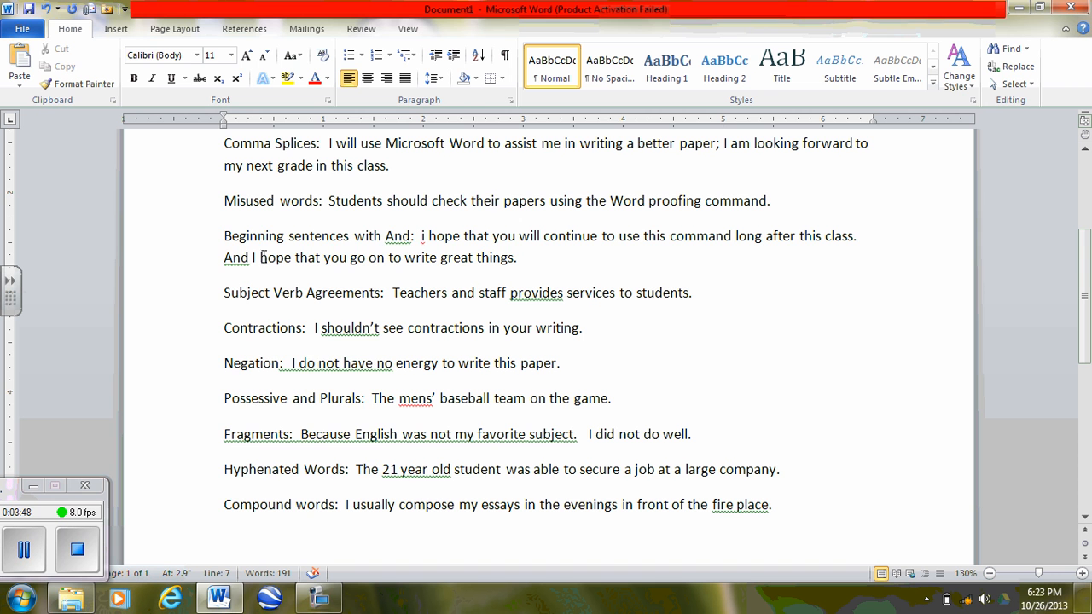
In the "Beginning sentences with And" example, replace the second sentence's "And" with "In addition," and correct the lowercase "i" to "I".
{"action": "right_click", "coordinate": [231, 261]}
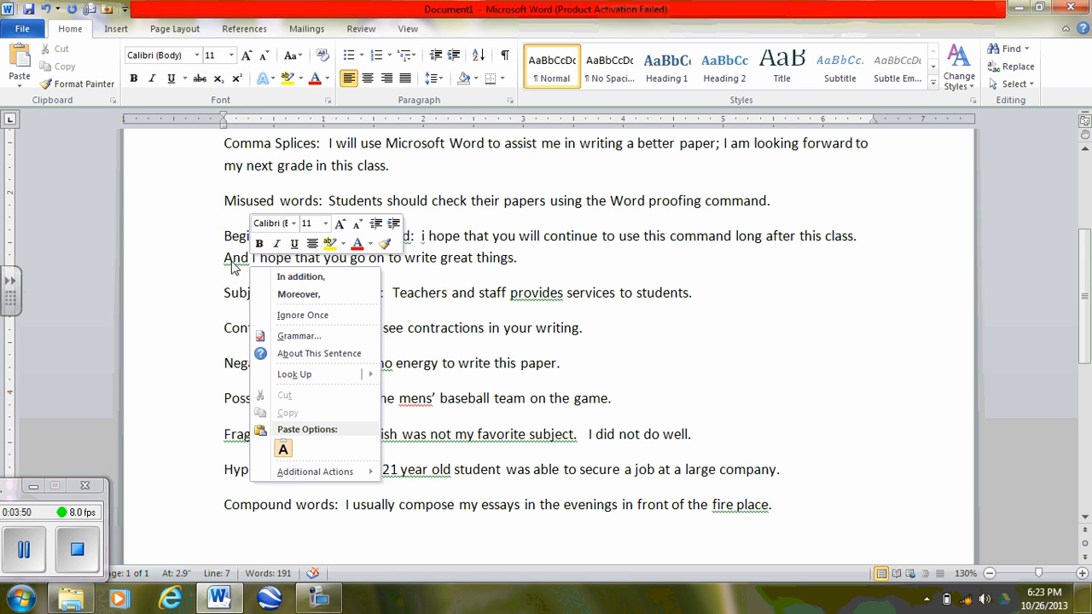
{"action": "left_click", "coordinate": [296, 278]}
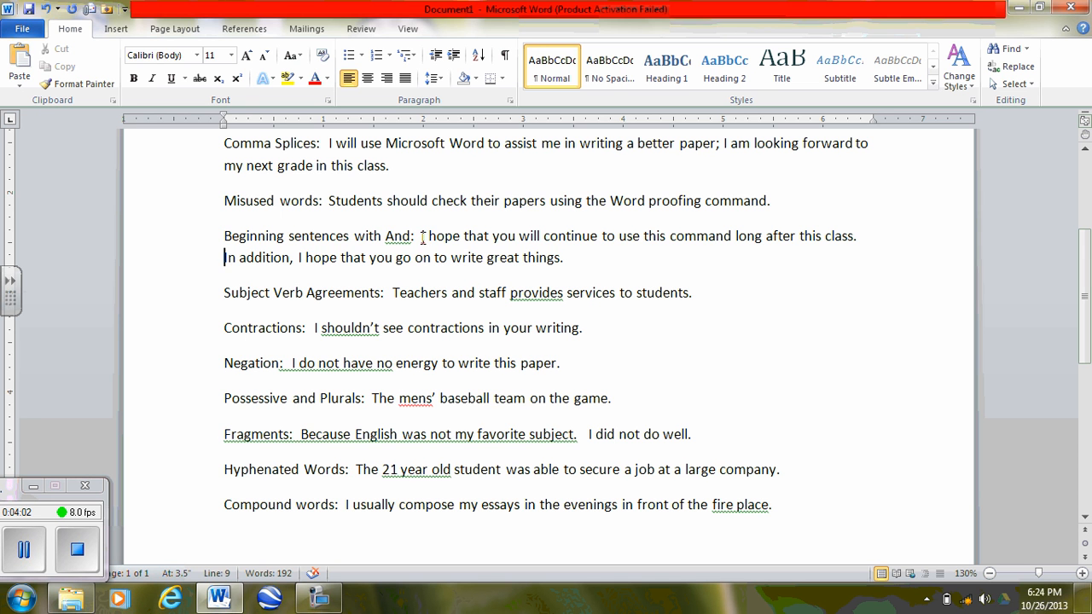
{"action": "right_click", "coordinate": [424, 237]}
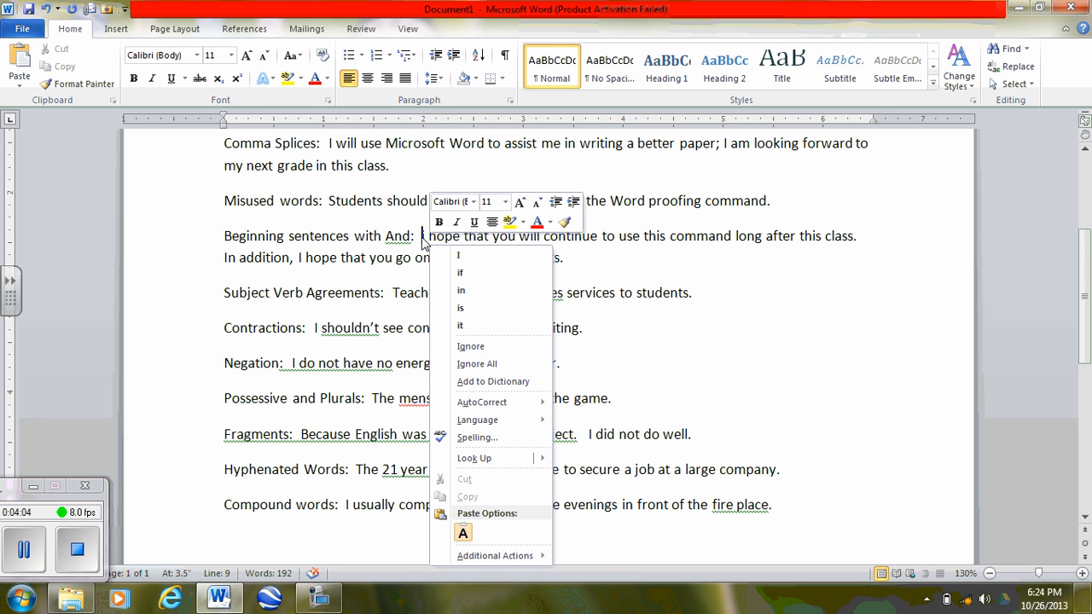
{"action": "left_click", "coordinate": [454, 255]}
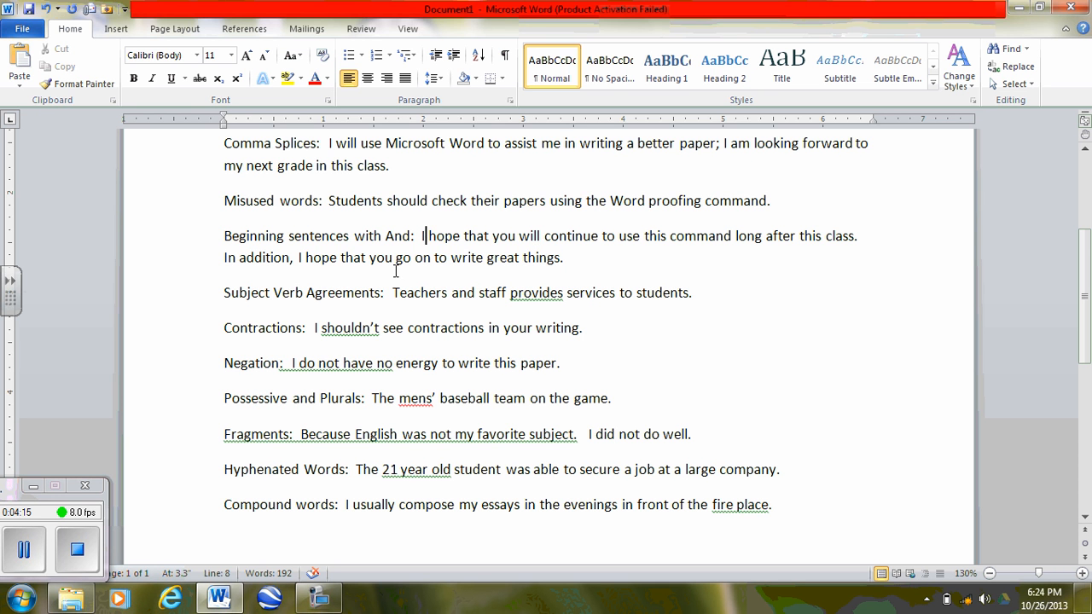
Accept the suggestions "provide" in the subject verb agreement example and "should not" in the contractions example.
{"action": "left_click", "coordinate": [353, 293]}
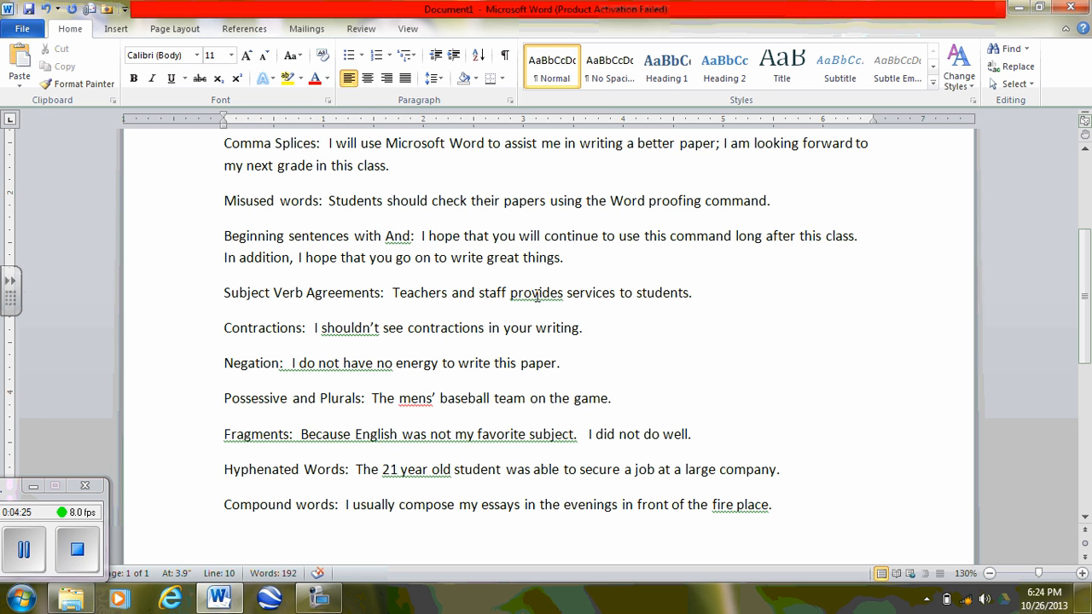
{"action": "right_click", "coordinate": [536, 295]}
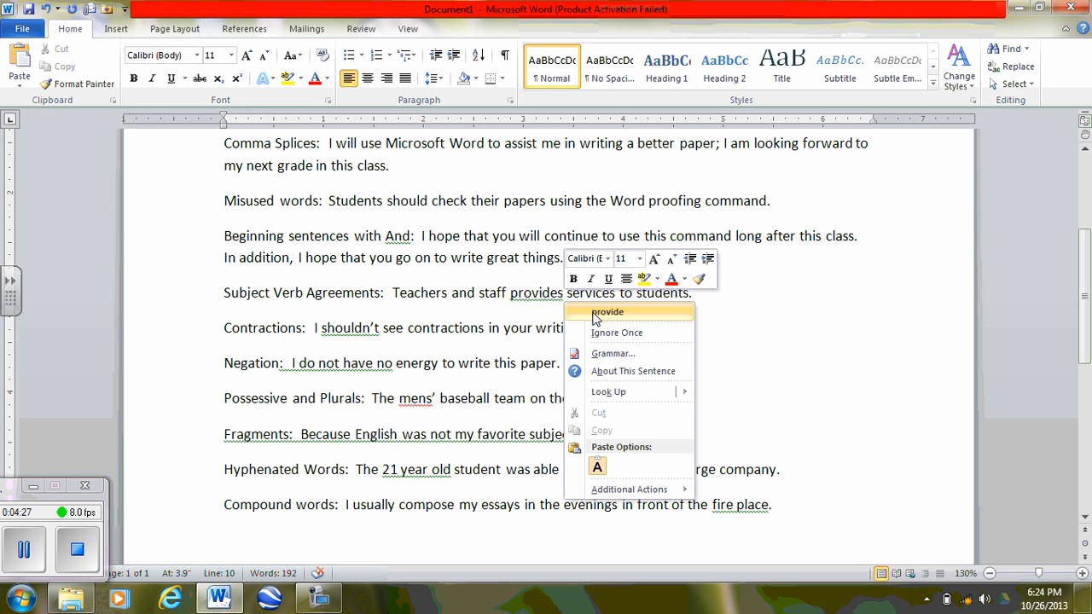
{"action": "left_click", "coordinate": [597, 313]}
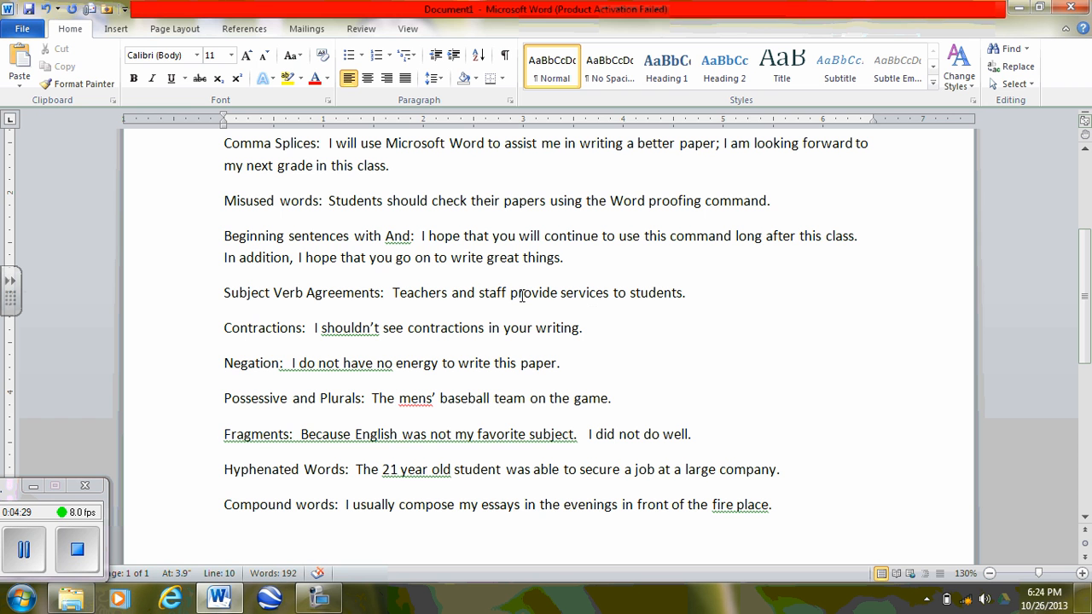
{"action": "right_click", "coordinate": [361, 326]}
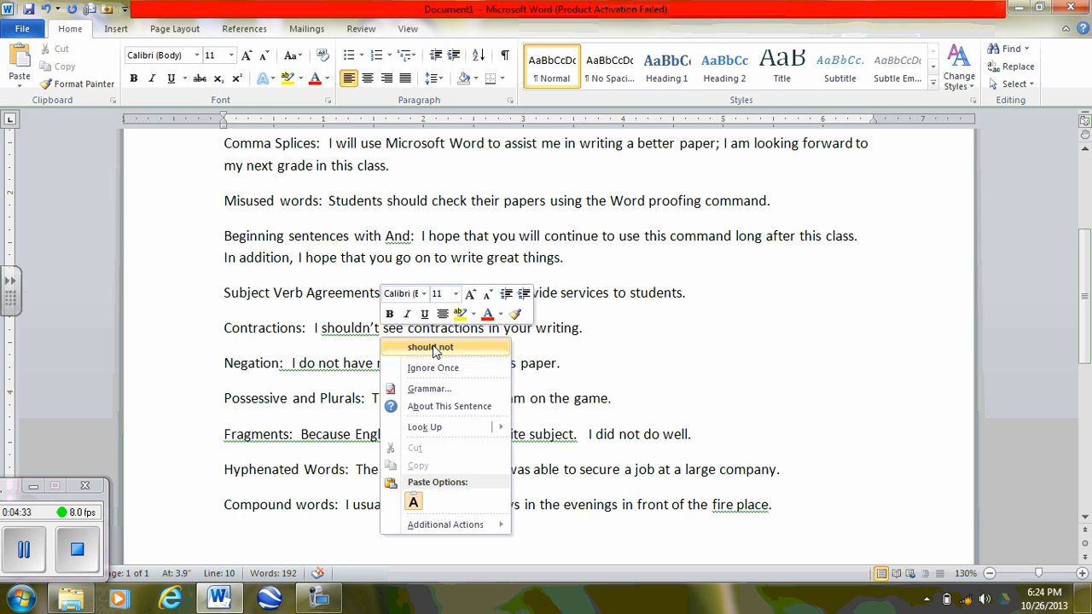
{"action": "left_click", "coordinate": [434, 347]}
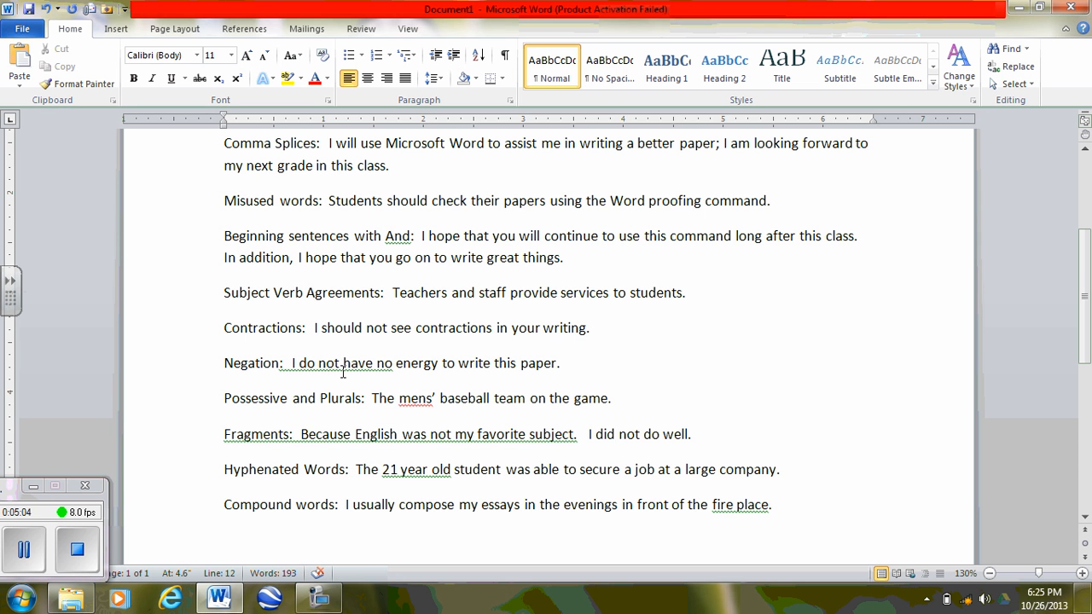
In the negation example, accept the suggested wording ": I do not have any" for the flagged double negative.
{"action": "key", "text": "Down"}
{"action": "key", "text": "Down"}
{"action": "key", "text": "Down"}
{"action": "key", "text": "Down"}
{"action": "key", "text": "Down"}
{"action": "key", "text": "Down"}
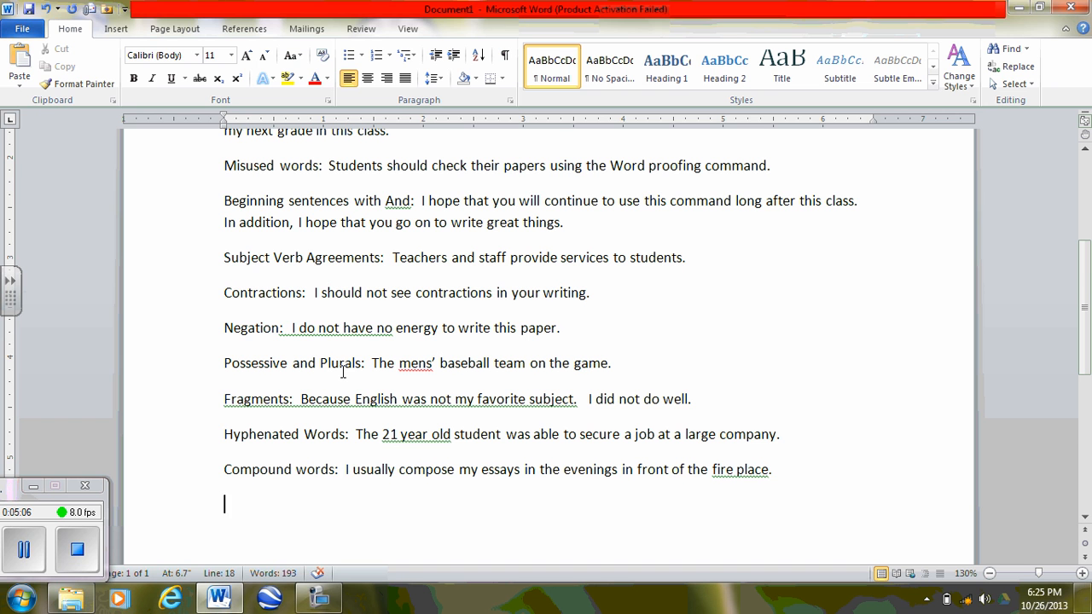
{"action": "key", "text": "Up"}
{"action": "key", "text": "Up"}
{"action": "key", "text": "Left"}
{"action": "key", "text": "Left"}
{"action": "key", "text": "Left"}
{"action": "key", "text": "Left"}
{"action": "key", "text": "Left"}
{"action": "key", "text": "Left"}
{"action": "key", "text": "Left"}
{"action": "key", "text": "Left"}
{"action": "key", "text": "Left"}
{"action": "key", "text": "Left"}
{"action": "key", "text": "Left"}
{"action": "key", "text": "Right"}
{"action": "key", "text": "Right"}
{"action": "key", "text": "Right"}
{"action": "key", "text": "Right"}
{"action": "key", "text": "Right"}
{"action": "key", "text": "Right"}
{"action": "key", "text": "Right"}
{"action": "key", "text": "Right"}
{"action": "key", "text": "Right"}
{"action": "right_click", "coordinate": [348, 327]}
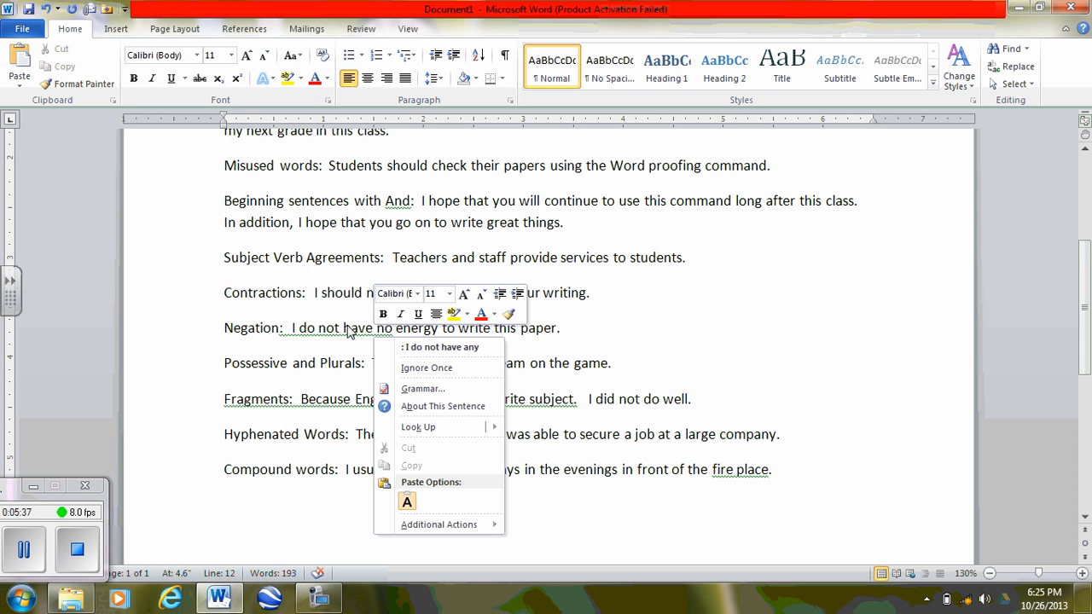
{"action": "left_click", "coordinate": [440, 347]}
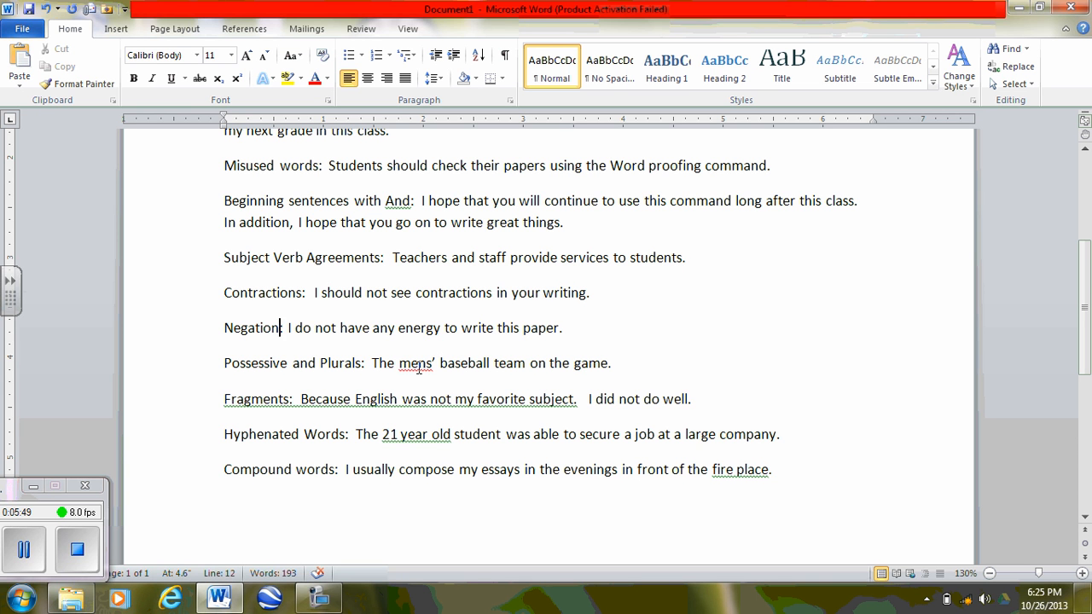
In the possessive and plurals example, change "on" to "won" and correct the misspelled possessive to "men's".
{"action": "left_click", "coordinate": [530, 364]}
{"action": "type", "text": "w"}
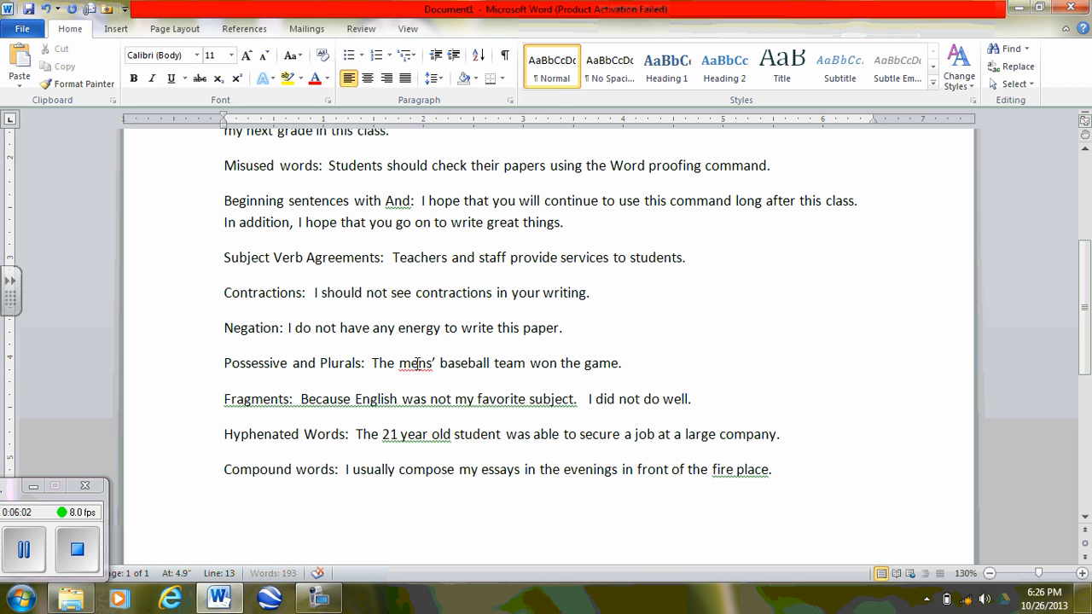
{"action": "right_click", "coordinate": [420, 359]}
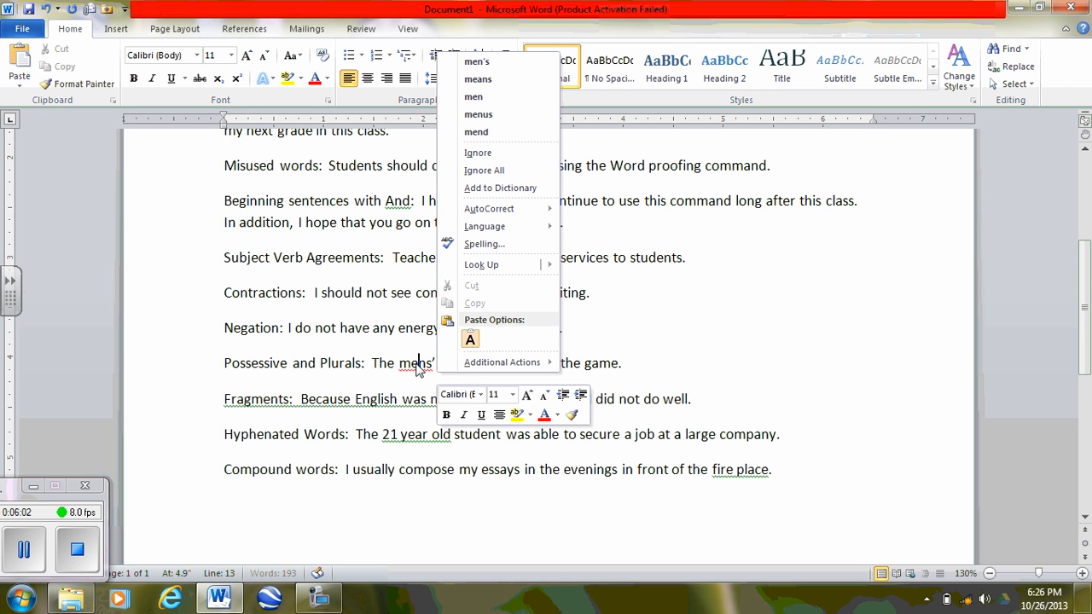
{"action": "left_click", "coordinate": [466, 62]}
{"action": "left_click", "coordinate": [438, 363]}
{"action": "key", "text": "BackSpace"}
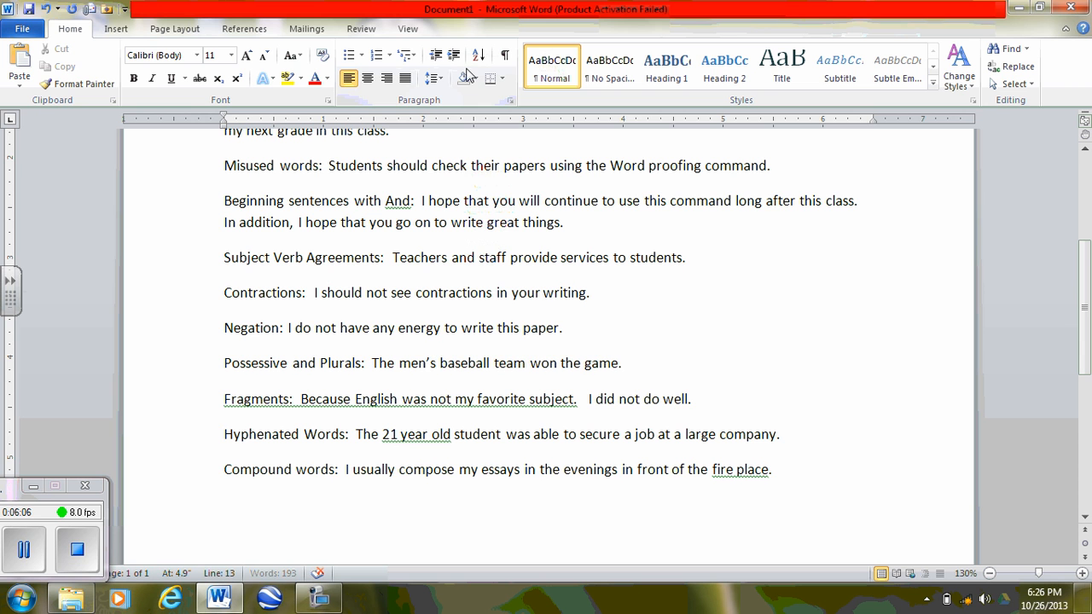
Add a blank paragraph below the fragments example and check the grammar flag on the fragment.
{"action": "left_click", "coordinate": [431, 398]}
{"action": "left_click", "coordinate": [300, 398]}
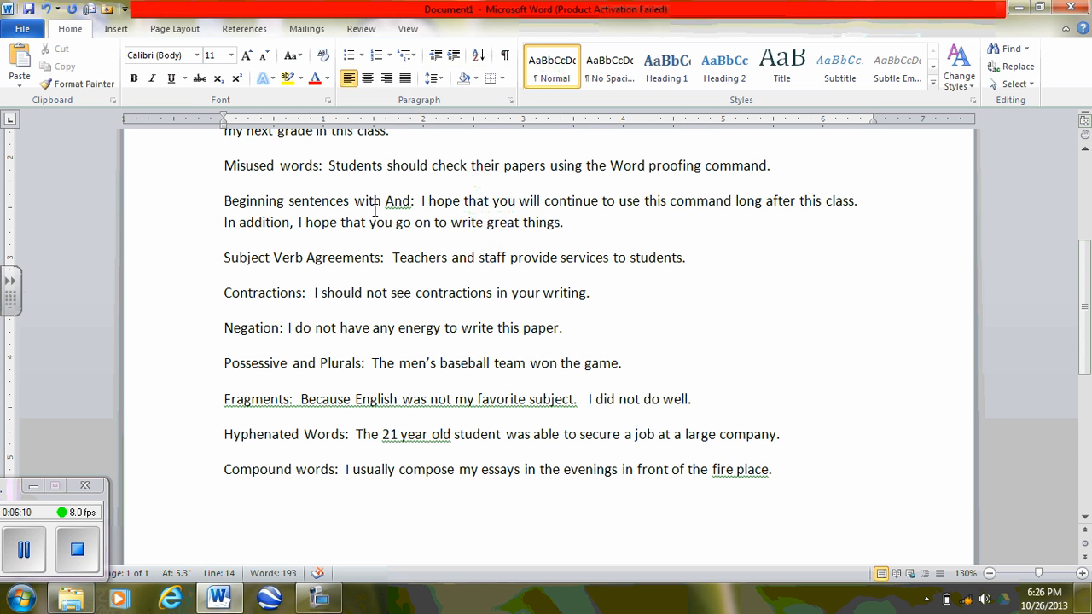
{"action": "key", "text": "Return"}
{"action": "key", "text": "BackSpace"}
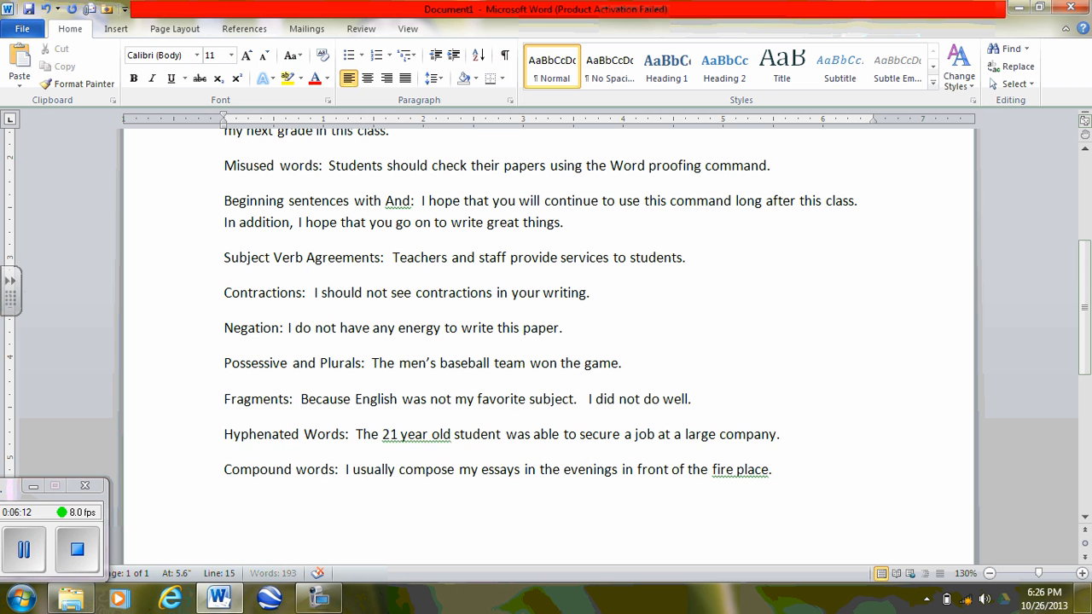
{"action": "left_click", "coordinate": [715, 410]}
{"action": "key", "text": "Return"}
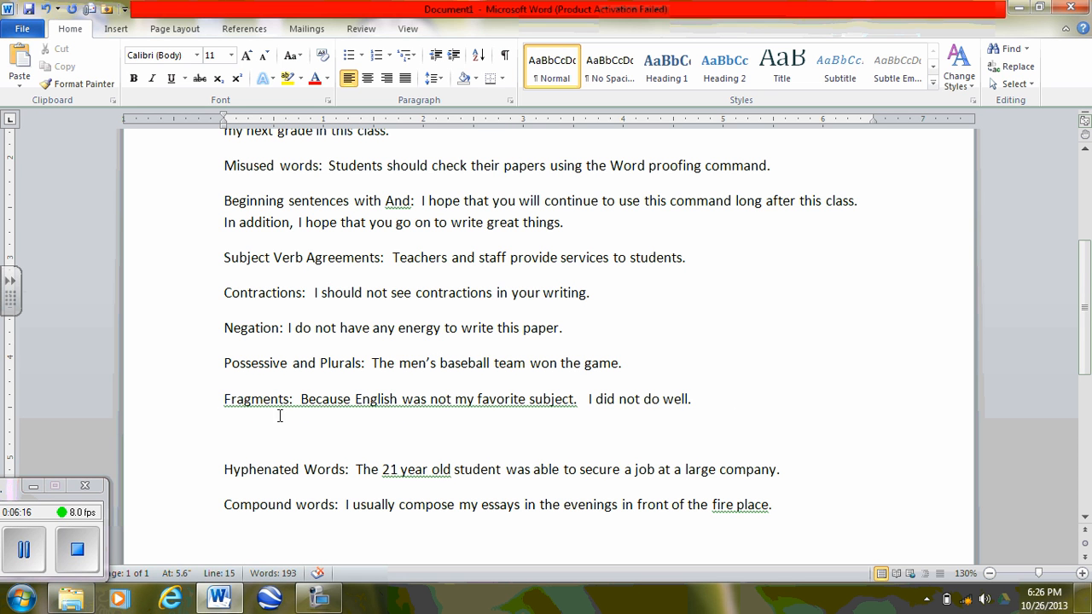
{"action": "right_click", "coordinate": [447, 401]}
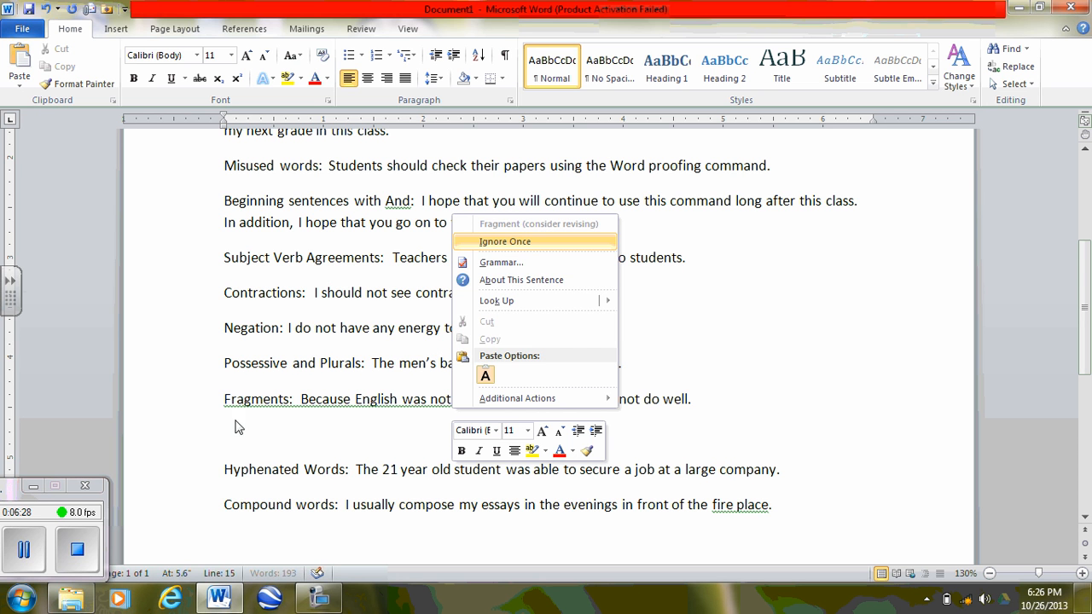
{"action": "left_click", "coordinate": [305, 401]}
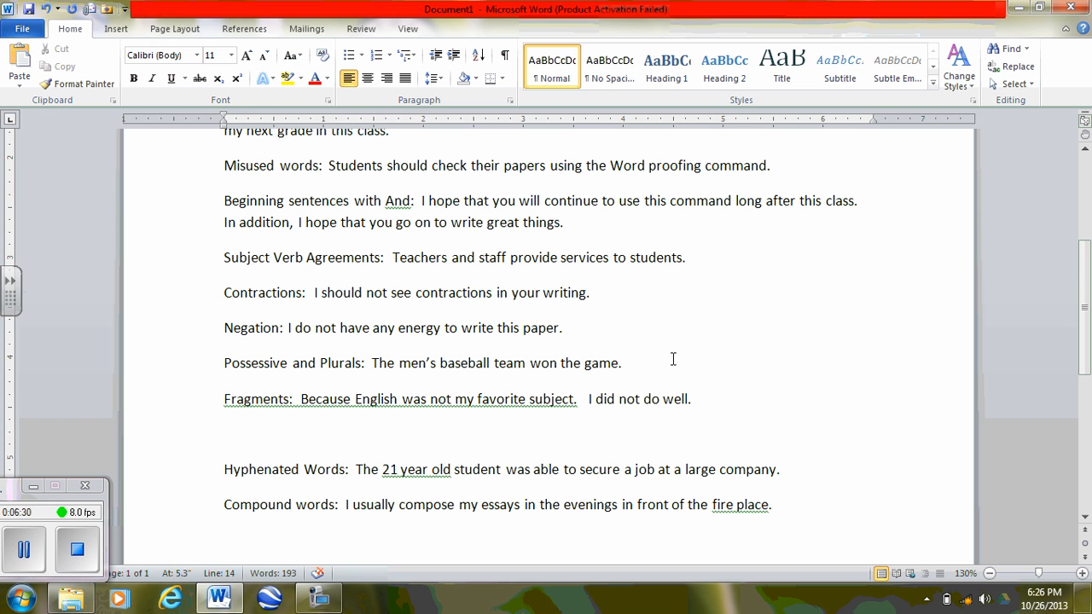
Join the fragment to "I did not do well." with a comma and move the sentence to its own paragraph below "Fragments:".
{"action": "left_click", "coordinate": [588, 398]}
{"action": "key", "text": "BackSpace"}
{"action": "key", "text": "BackSpace"}
{"action": "key", "text": "BackSpace"}
{"action": "key", "text": "BackSpace"}
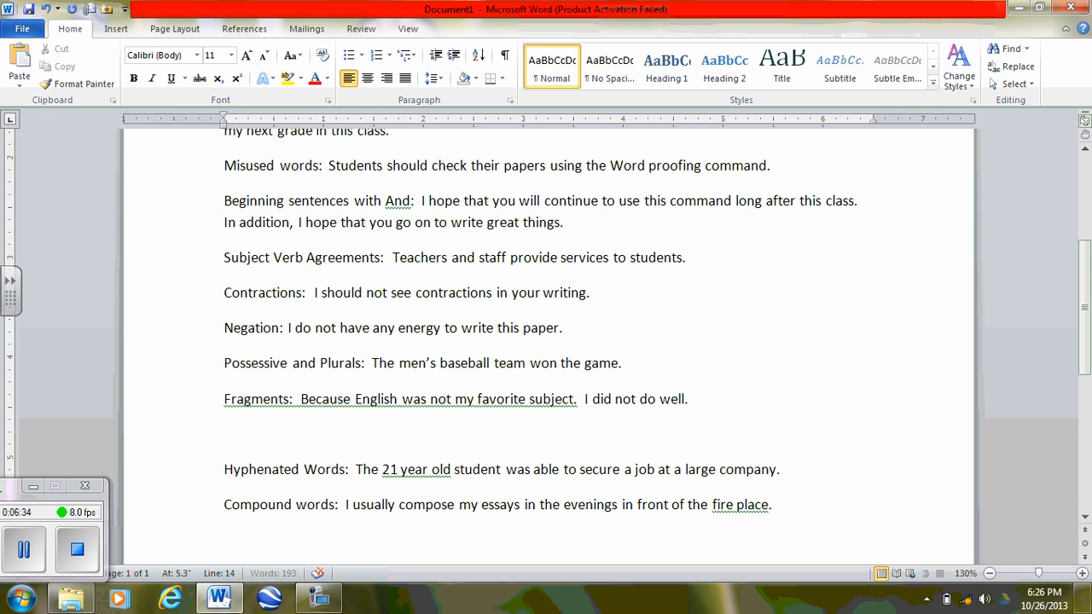
{"action": "type", "text": ","}
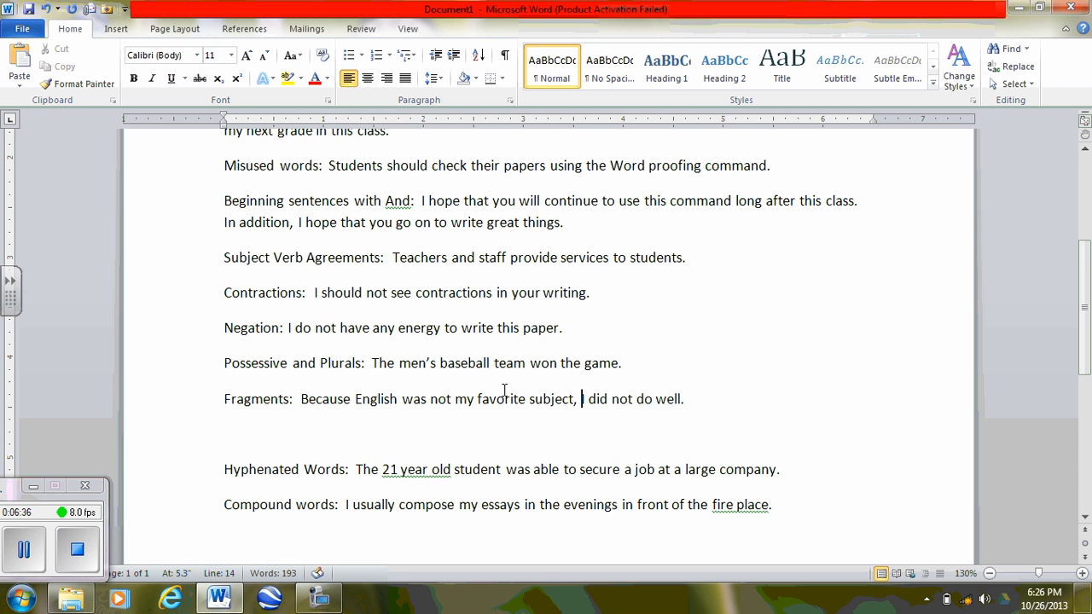
{"action": "left_click", "coordinate": [299, 399]}
{"action": "key", "text": "Return"}
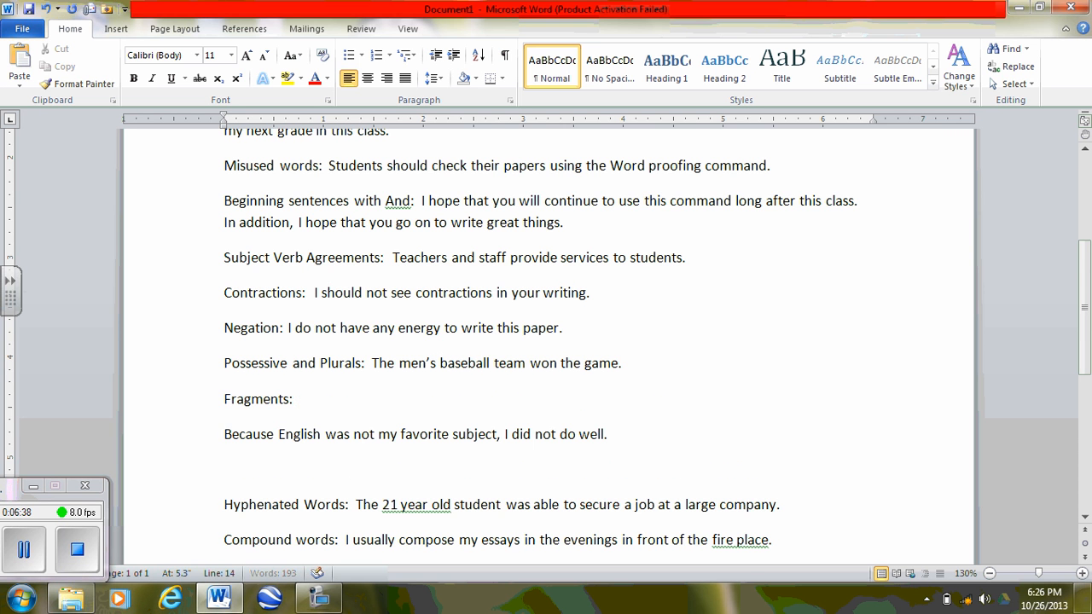
Delete the blank paragraph above the hyphenated words example.
{"action": "key", "text": "Down"}
{"action": "key", "text": "Down"}
{"action": "key", "text": "Down"}
{"action": "key", "text": "Down"}
{"action": "key", "text": "Down"}
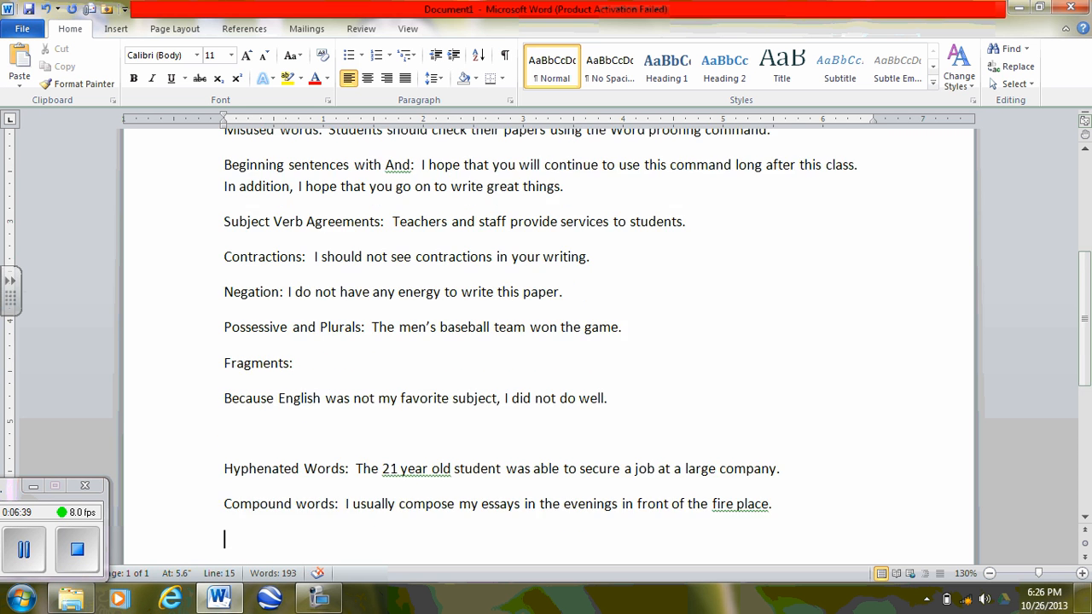
{"action": "key", "text": "Up"}
{"action": "key", "text": "Up"}
{"action": "key", "text": "Up"}
{"action": "key", "text": "BackSpace"}
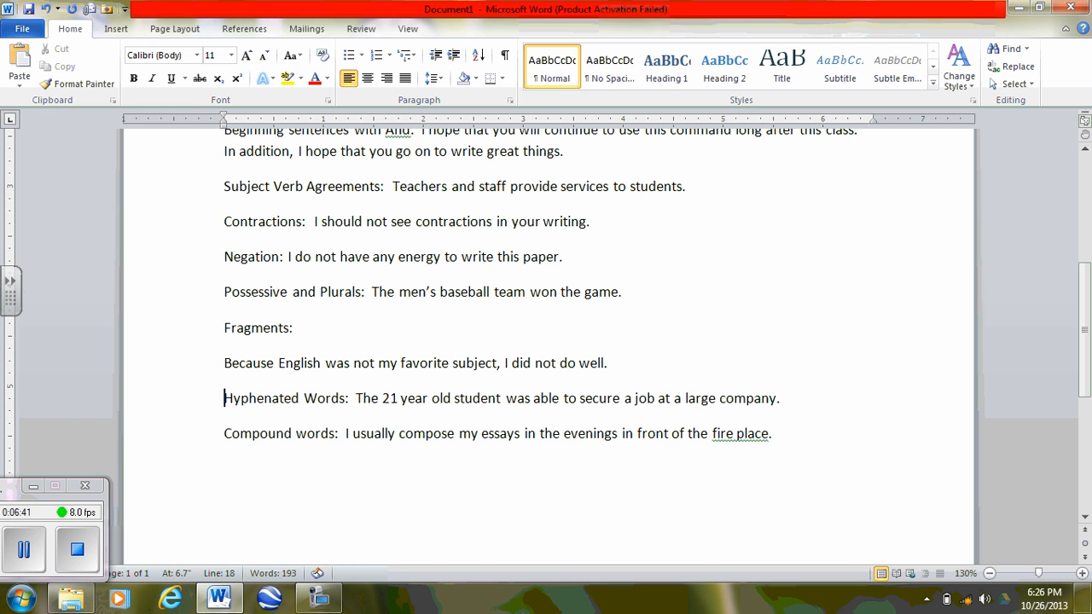
{"action": "key", "text": "Right"}
{"action": "key", "text": "Right"}
{"action": "key", "text": "Right"}
{"action": "key", "text": "Right"}
{"action": "key", "text": "Right"}
{"action": "key", "text": "Right"}
{"action": "key", "text": "Right"}
{"action": "key", "text": "Right"}
{"action": "key", "text": "Right"}
{"action": "key", "text": "Right"}
{"action": "key", "text": "Right"}
{"action": "key", "text": "Right"}
{"action": "key", "text": "Right"}
{"action": "key", "text": "Right"}
{"action": "key", "text": "Right"}
{"action": "key", "text": "Right"}
{"action": "key", "text": "Right"}
{"action": "key", "text": "Right"}
{"action": "key", "text": "Right"}
{"action": "key", "text": "Right"}
{"action": "key", "text": "Right"}
{"action": "key", "text": "Right"}
{"action": "key", "text": "Right"}
{"action": "key", "text": "Right"}
{"action": "key", "text": "Right"}
{"action": "key", "text": "Right"}
{"action": "key", "text": "Right"}
{"action": "key", "text": "Right"}
{"action": "key", "text": "Right"}
{"action": "key", "text": "Right"}
{"action": "key", "text": "Right"}
{"action": "key", "text": "Left"}
{"action": "key", "text": "Left"}
{"action": "key", "text": "Left"}
{"action": "key", "text": "Left"}
{"action": "key", "text": "Left"}
{"action": "key", "text": "Left"}
{"action": "key", "text": "Left"}
{"action": "key", "text": "Left"}
{"action": "key", "text": "Left"}
{"action": "key", "text": "Left"}
{"action": "key", "text": "Left"}
{"action": "key", "text": "Left"}
{"action": "key", "text": "Left"}
{"action": "key", "text": "Left"}
{"action": "key", "text": "Left"}
{"action": "key", "text": "Left"}
{"action": "key", "text": "Left"}
{"action": "key", "text": "Left"}
{"action": "key", "text": "Up"}
{"action": "key", "text": "Right"}
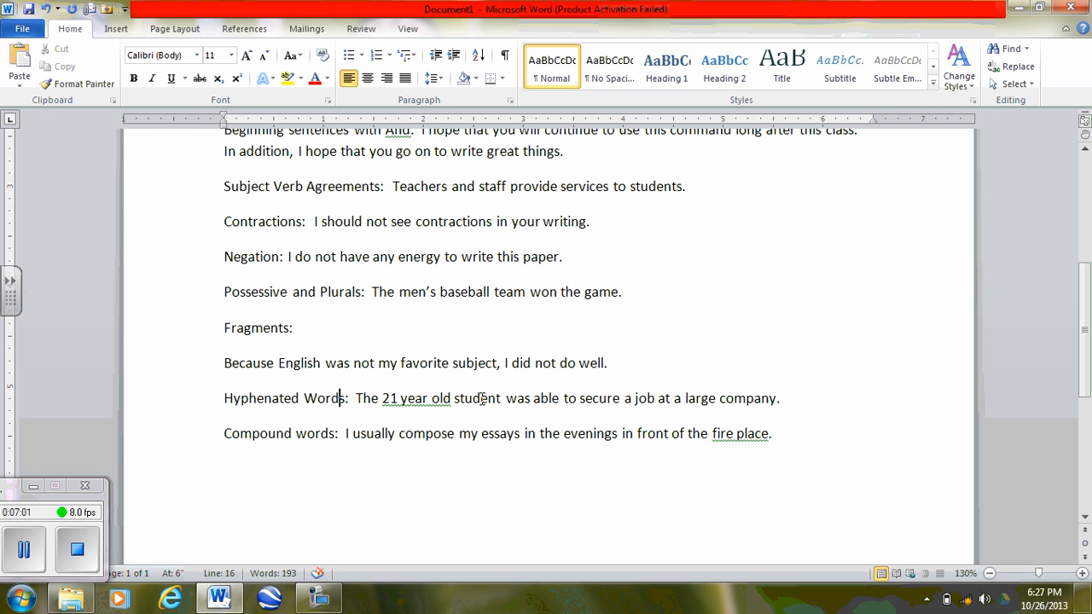
Replace the flagged "21 year old" in the hyphenated words example with the suggested "21-year-old".
{"action": "right_click", "coordinate": [418, 397]}
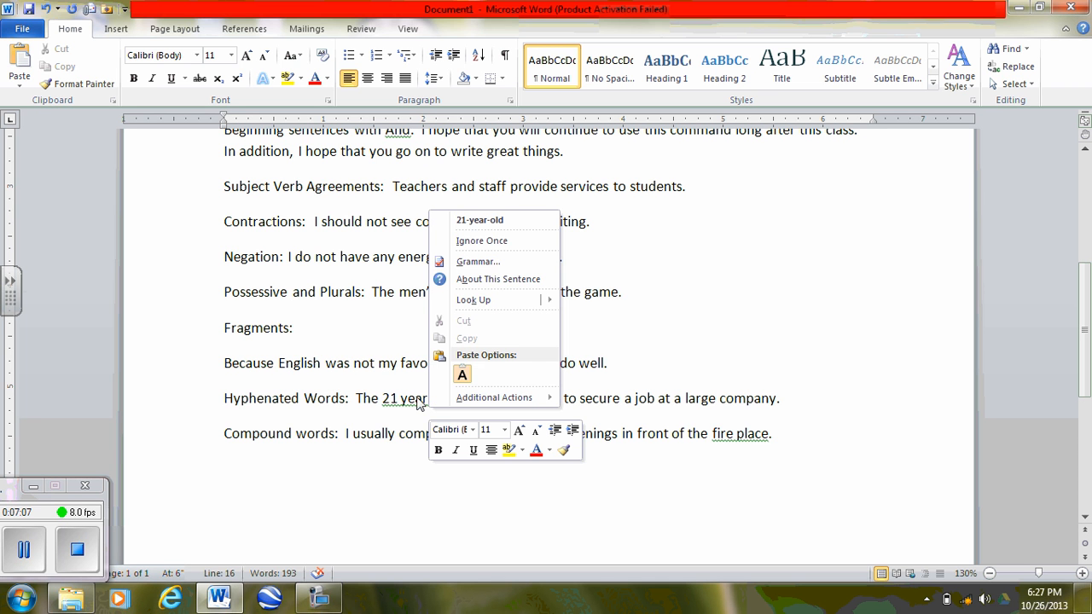
{"action": "left_click", "coordinate": [503, 222]}
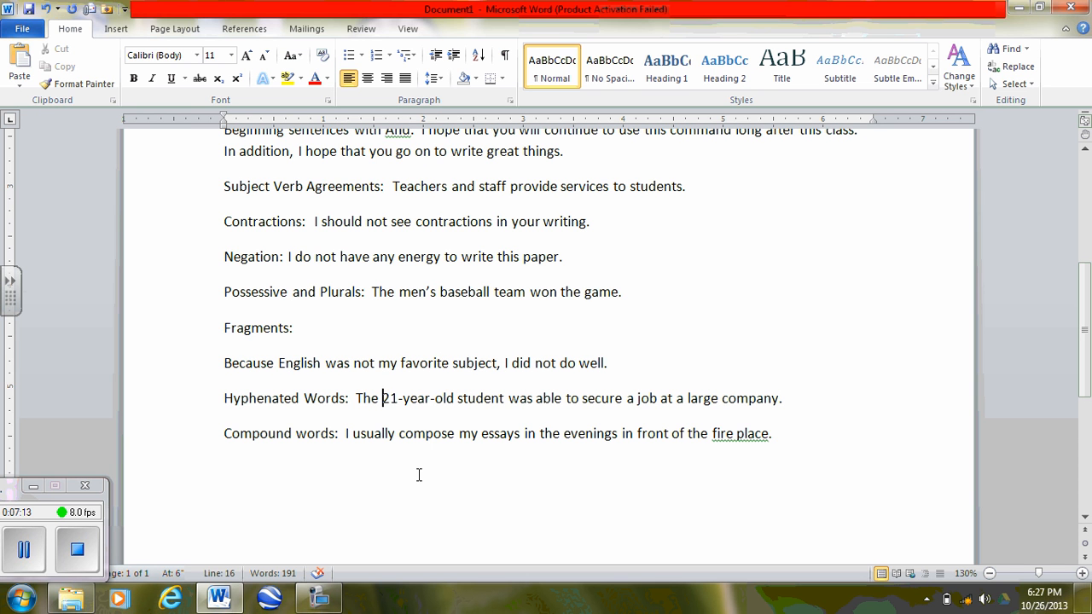
{"action": "left_click", "coordinate": [315, 436]}
{"action": "key", "text": "Right"}
{"action": "key", "text": "Right"}
{"action": "key", "text": "Right"}
{"action": "key", "text": "Right"}
{"action": "key", "text": "Right"}
{"action": "key", "text": "Right"}
{"action": "key", "text": "Right"}
{"action": "key", "text": "Right"}
{"action": "key", "text": "Right"}
{"action": "key", "text": "Right"}
{"action": "key", "text": "Right"}
{"action": "key", "text": "Right"}
{"action": "key", "text": "Right"}
{"action": "key", "text": "Right"}
{"action": "key", "text": "Right"}
{"action": "key", "text": "Right"}
{"action": "key", "text": "Right"}
{"action": "key", "text": "Right"}
{"action": "key", "text": "Right"}
{"action": "key", "text": "Right"}
{"action": "key", "text": "Left"}
{"action": "key", "text": "Left"}
{"action": "key", "text": "Left"}
{"action": "key", "text": "Left"}
{"action": "key", "text": "Left"}
{"action": "key", "text": "Left"}
{"action": "key", "text": "Left"}
{"action": "key", "text": "Left"}
{"action": "key", "text": "Left"}
{"action": "key", "text": "Left"}
{"action": "key", "text": "Left"}
{"action": "key", "text": "Left"}
{"action": "key", "text": "Left"}
{"action": "key", "text": "Left"}
{"action": "key", "text": "Left"}
{"action": "key", "text": "Left"}
{"action": "key", "text": "Left"}
{"action": "key", "text": "Left"}
{"action": "key", "text": "Left"}
{"action": "key", "text": "Left"}
{"action": "key", "text": "Left"}
{"action": "key", "text": "Left"}
{"action": "key", "text": "Left"}
{"action": "key", "text": "Left"}
{"action": "key", "text": "Left"}
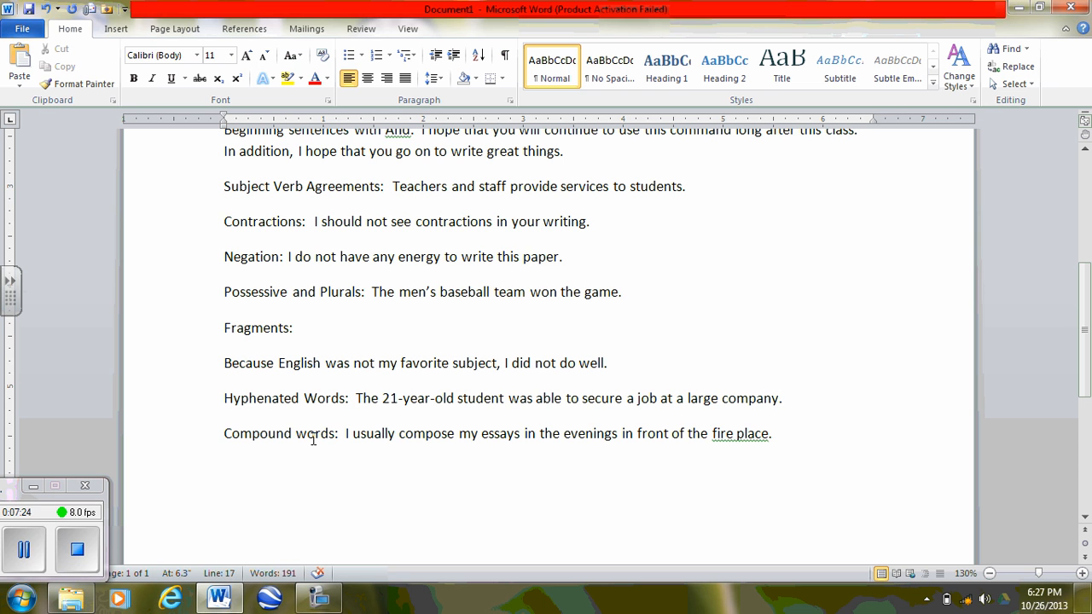
{"action": "key", "text": "Down"}
{"action": "key", "text": "Left"}
{"action": "key", "text": "Left"}
{"action": "key", "text": "Left"}
{"action": "key", "text": "Left"}
{"action": "key", "text": "Left"}
{"action": "key", "text": "Left"}
{"action": "key", "text": "Left"}
{"action": "key", "text": "Left"}
{"action": "key", "text": "Left"}
{"action": "key", "text": "Left"}
{"action": "key", "text": "Left"}
{"action": "key", "text": "Left"}
{"action": "key", "text": "Left"}
{"action": "key", "text": "Left"}
{"action": "key", "text": "Left"}
{"action": "key", "text": "Left"}
{"action": "key", "text": "Left"}
{"action": "key", "text": "Left"}
{"action": "key", "text": "Left"}
Accept the grammar suggestion "fireplace" for the flagged "fire place" in the compound words example.
{"action": "right_click", "coordinate": [742, 434]}
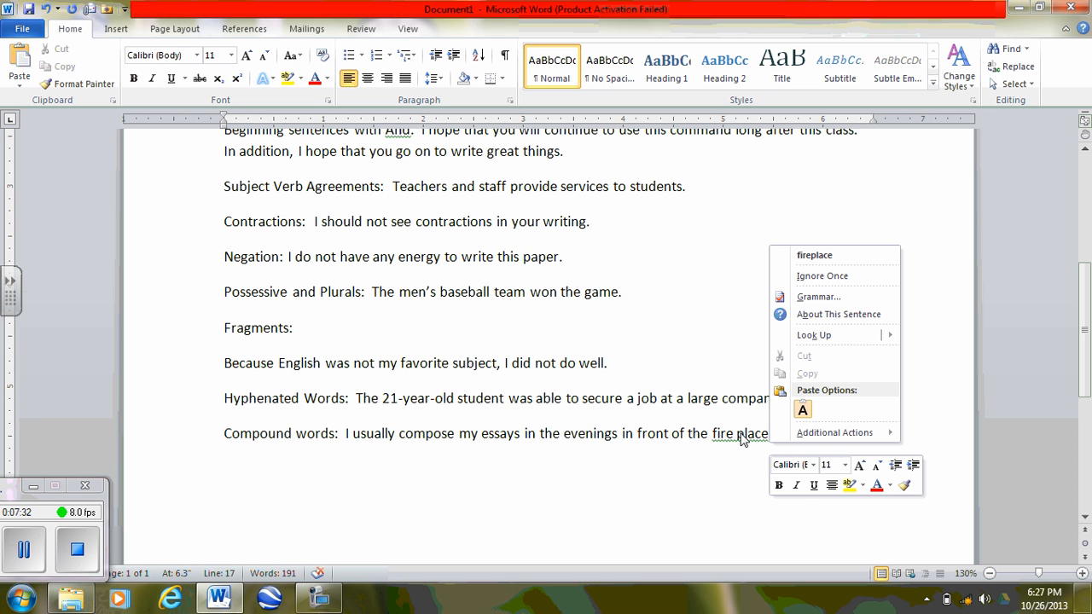
{"action": "left_click", "coordinate": [839, 255]}
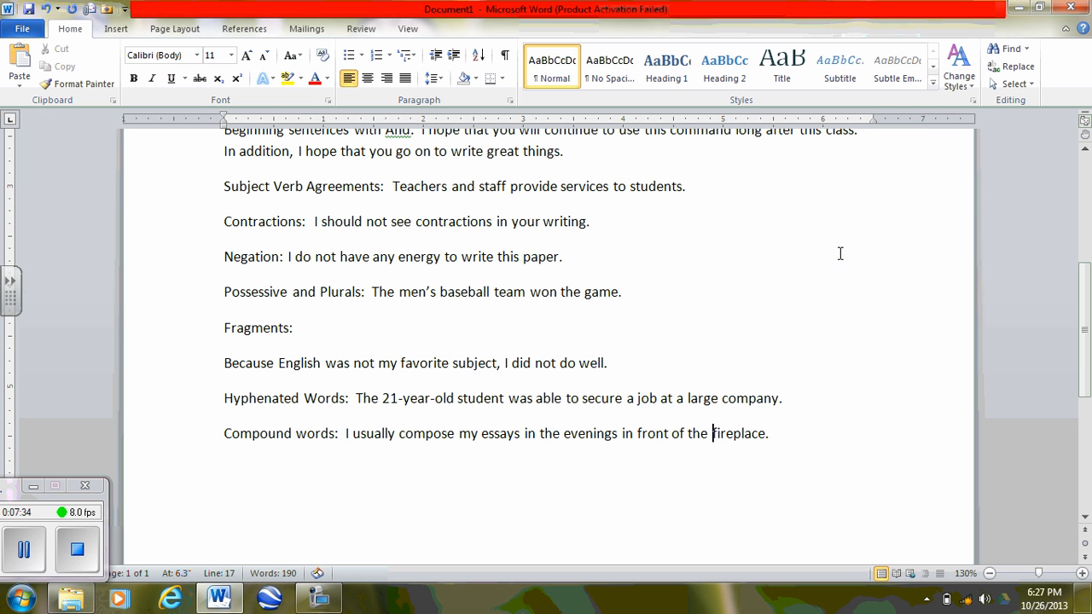
{"action": "left_click_drag", "start_coordinate": [1074, 353], "coordinate": [1073, 196]}
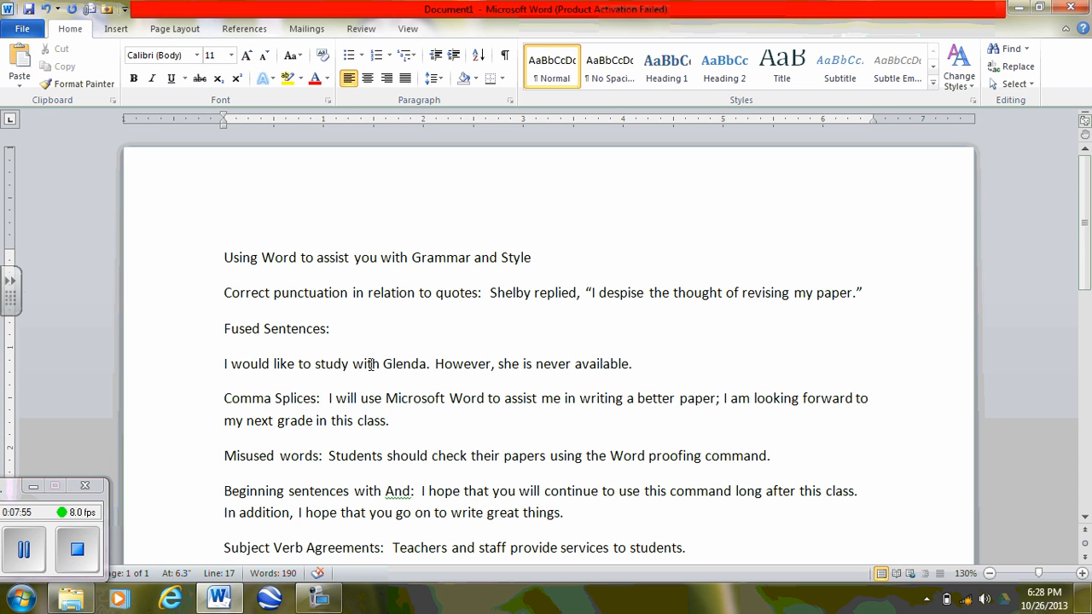
{"action": "left_click", "coordinate": [15, 497]}
{"action": "left_click_drag", "start_coordinate": [14, 497], "coordinate": [100, 441]}
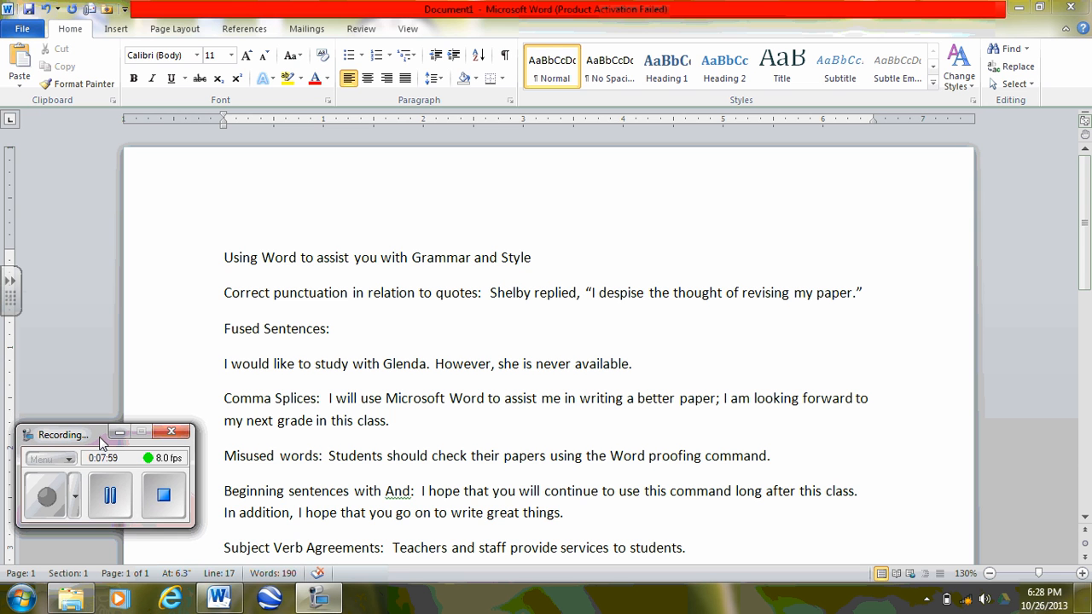